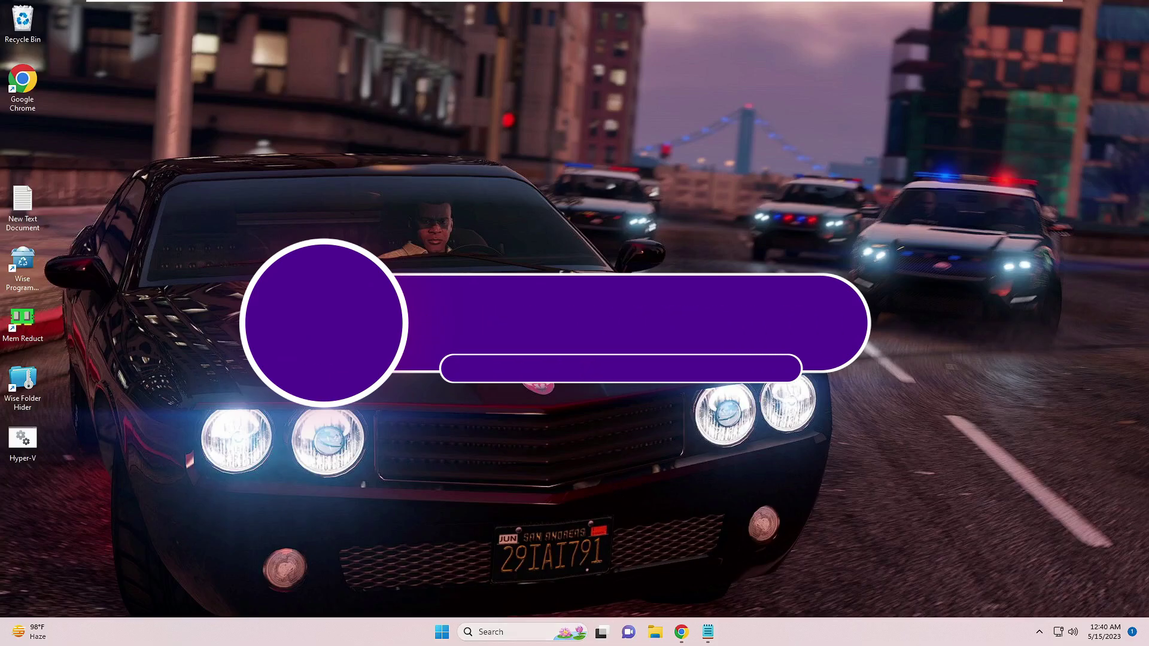
- Launch Command Prompt as administrator from a 'cmd' search and move its window toward the centre
key("super+s")
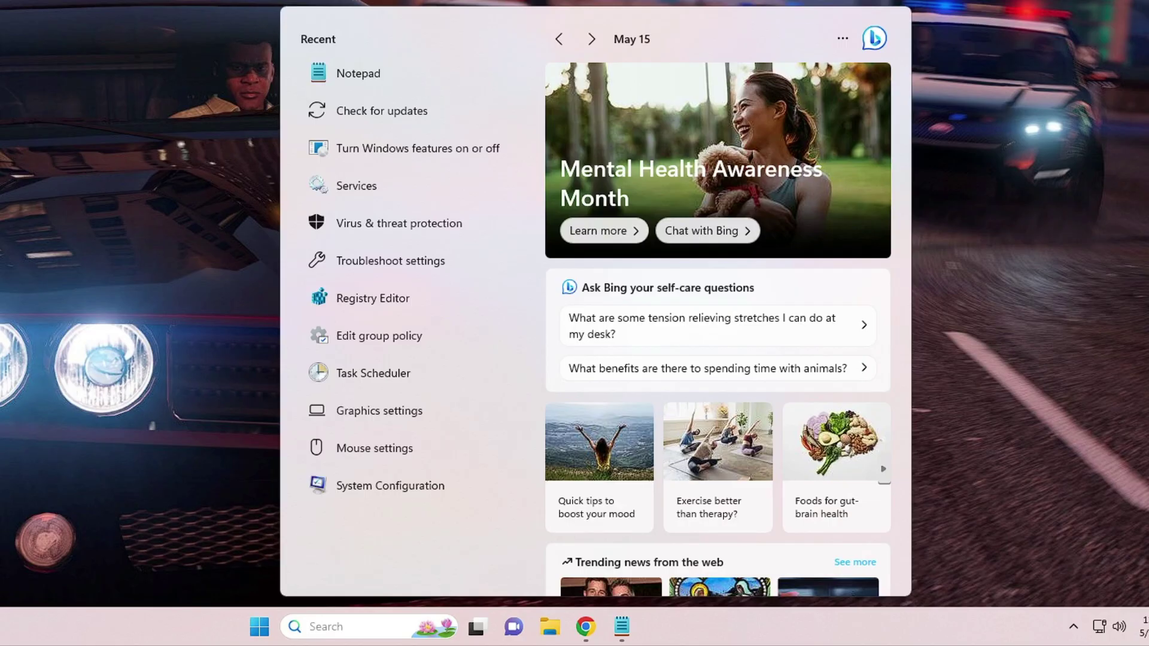
type("cmd")
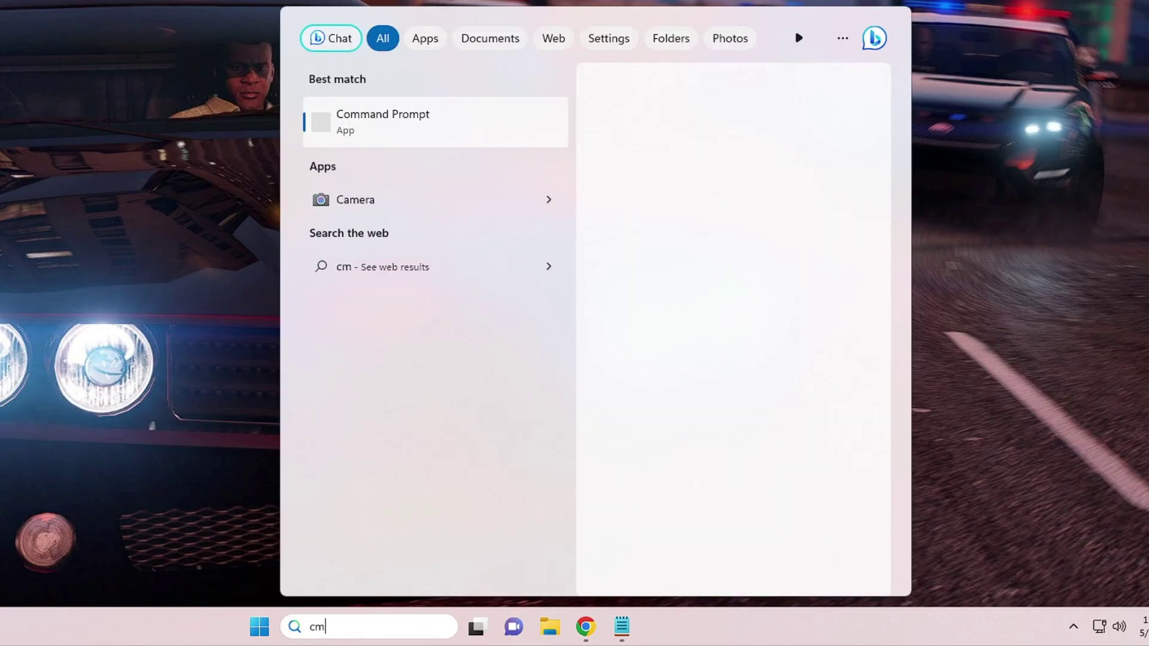
right_click(391, 129)
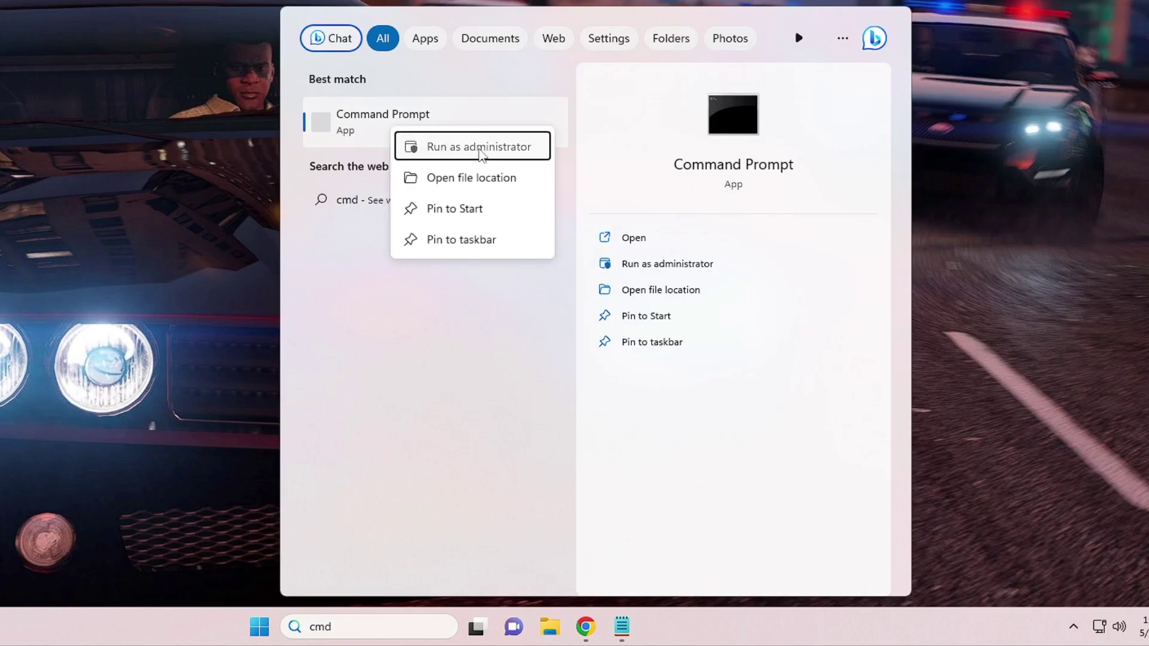
left_click(486, 155)
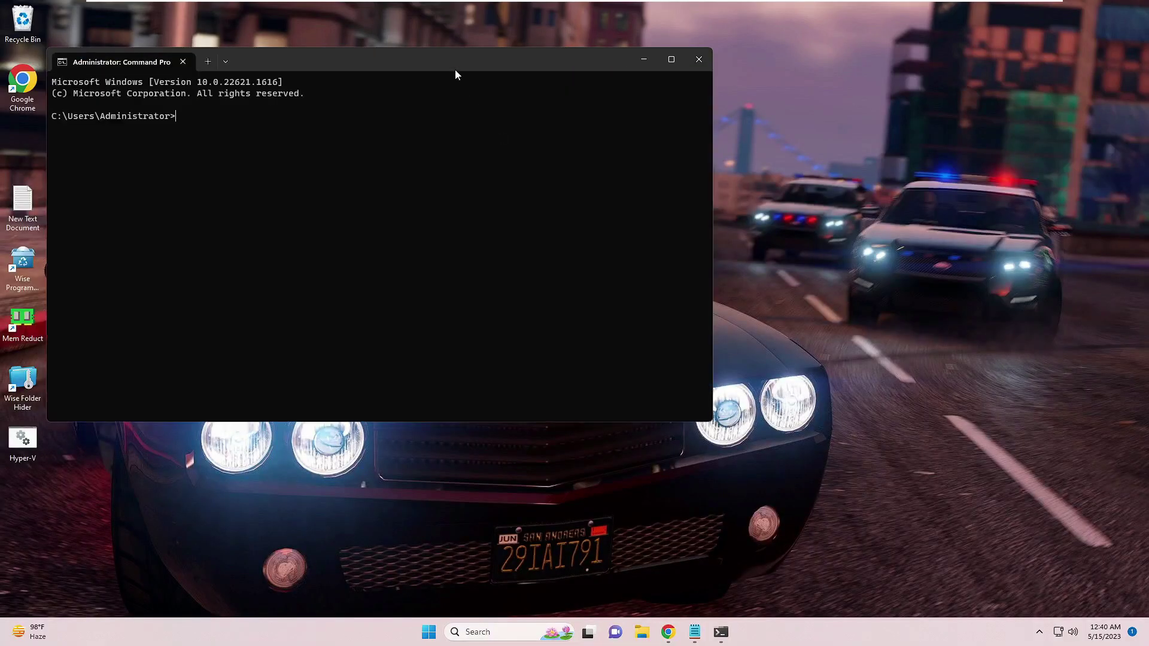
left_click_drag(448, 65, 646, 178)
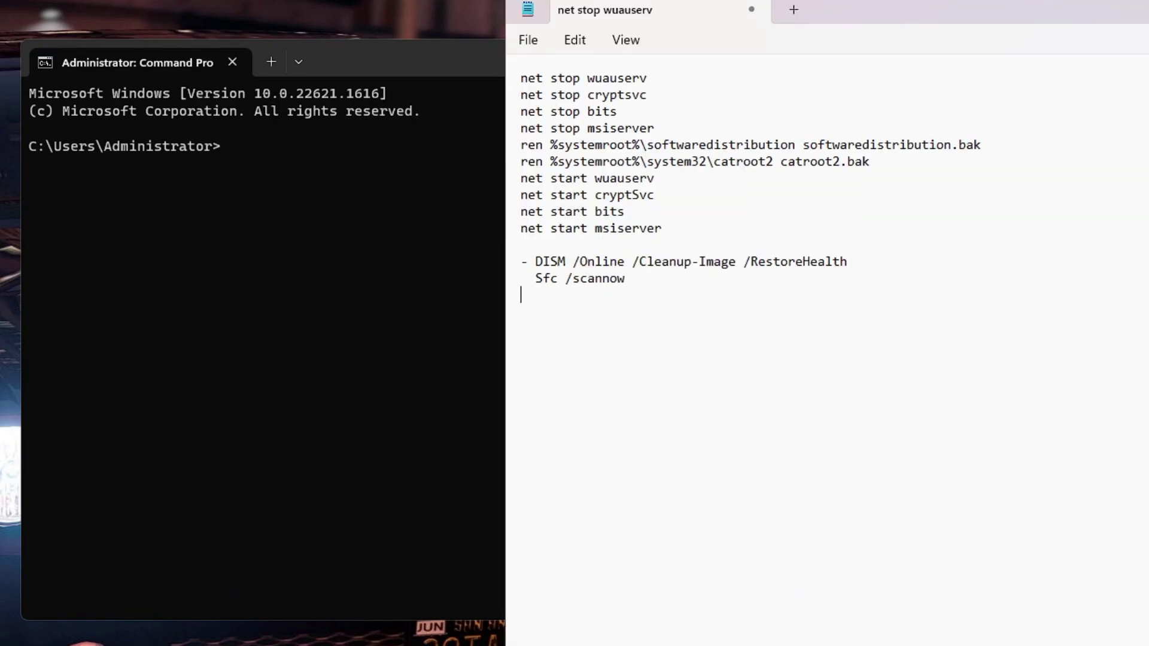
- Copy and run net stop wuauserv from the notes, then select the whole reset-command block
left_click_drag(520, 78, 647, 77)
right_click(632, 78)
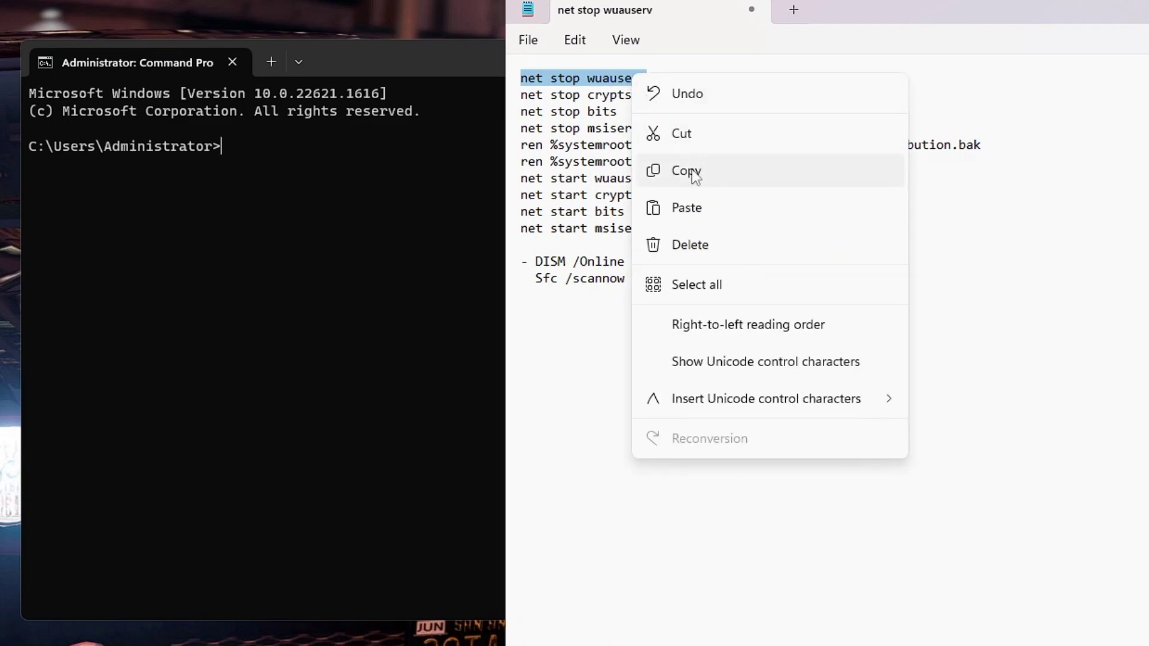
left_click(690, 173)
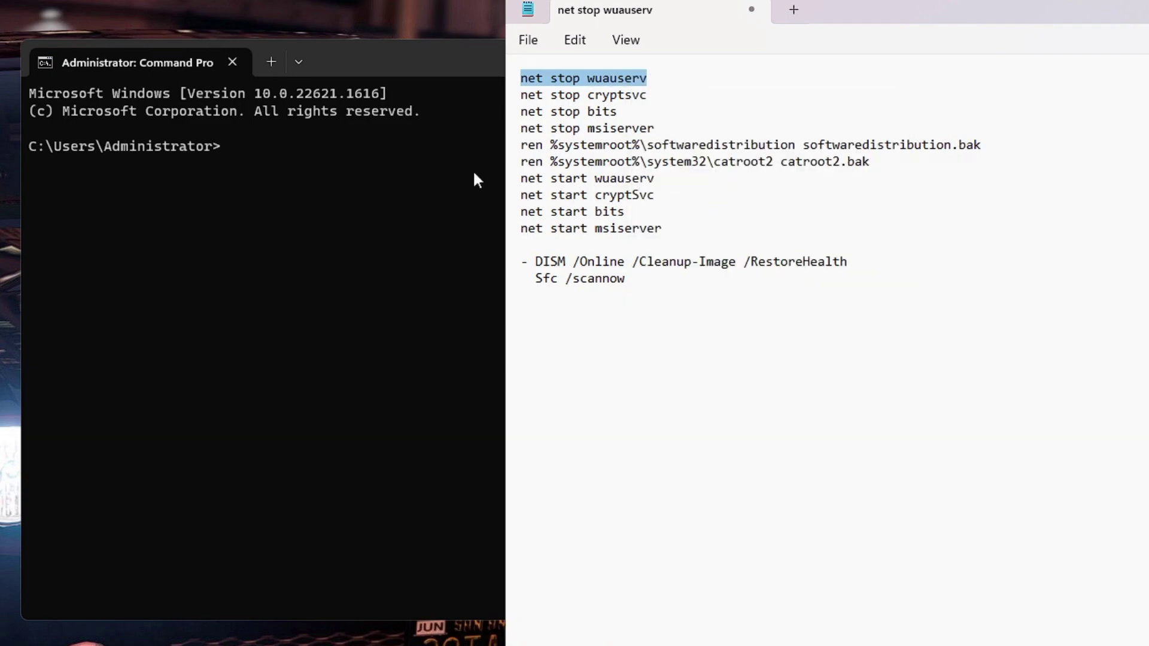
left_click(260, 159)
right_click(260, 159)
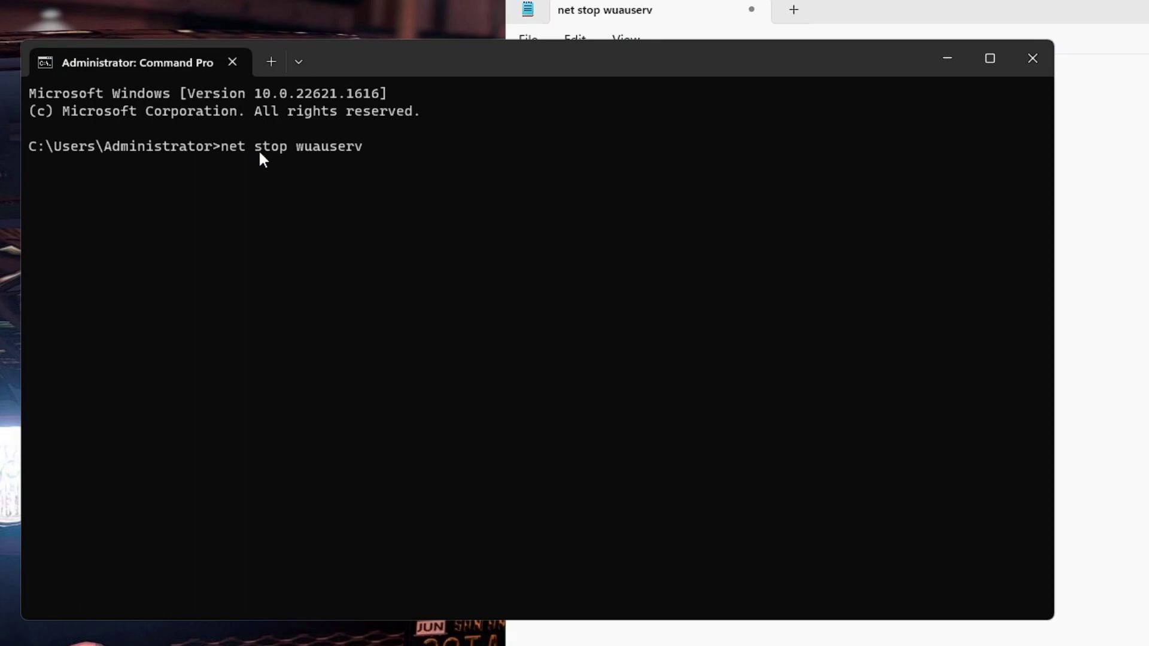
key("Return")
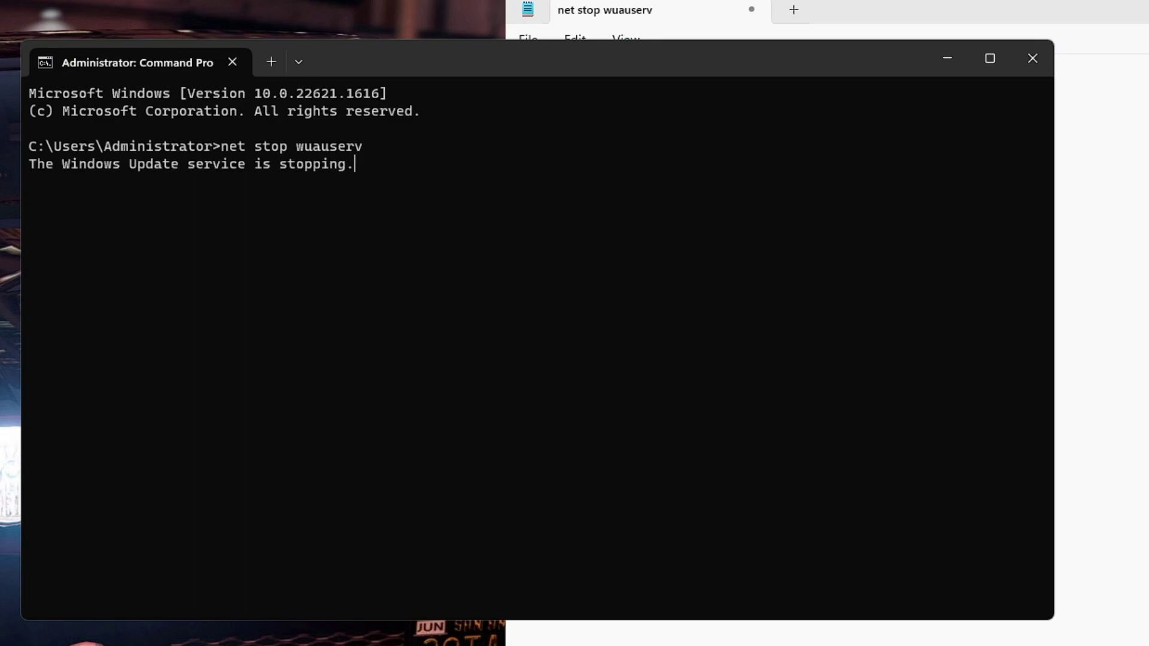
left_click(1072, 231)
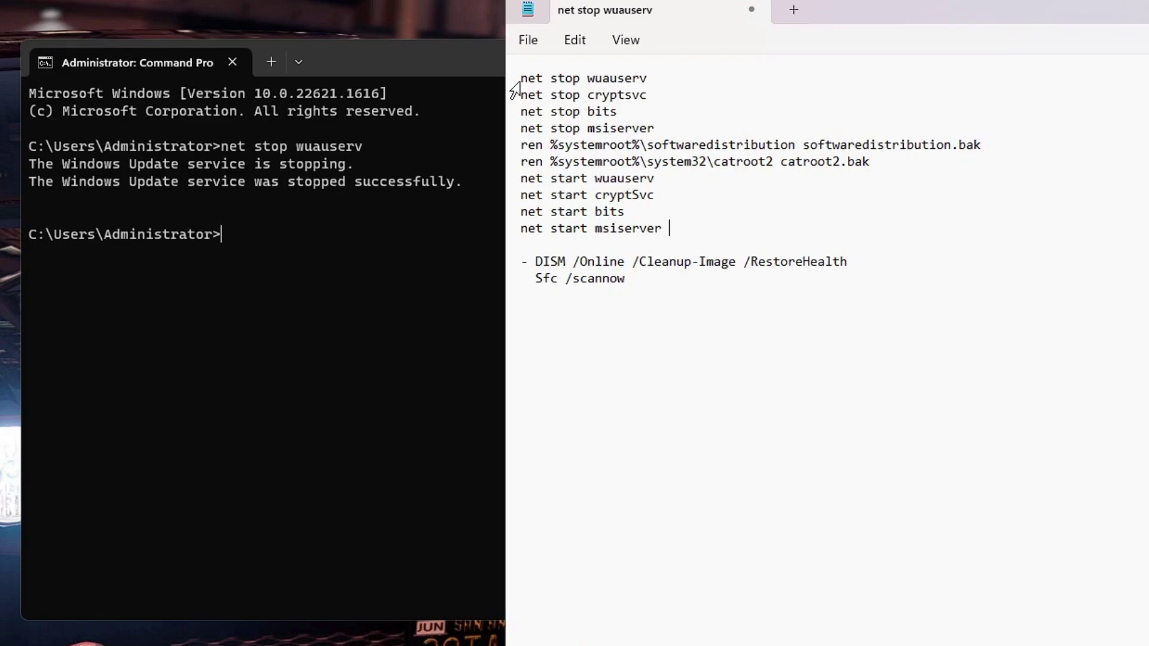
left_click_drag(519, 77, 694, 233)
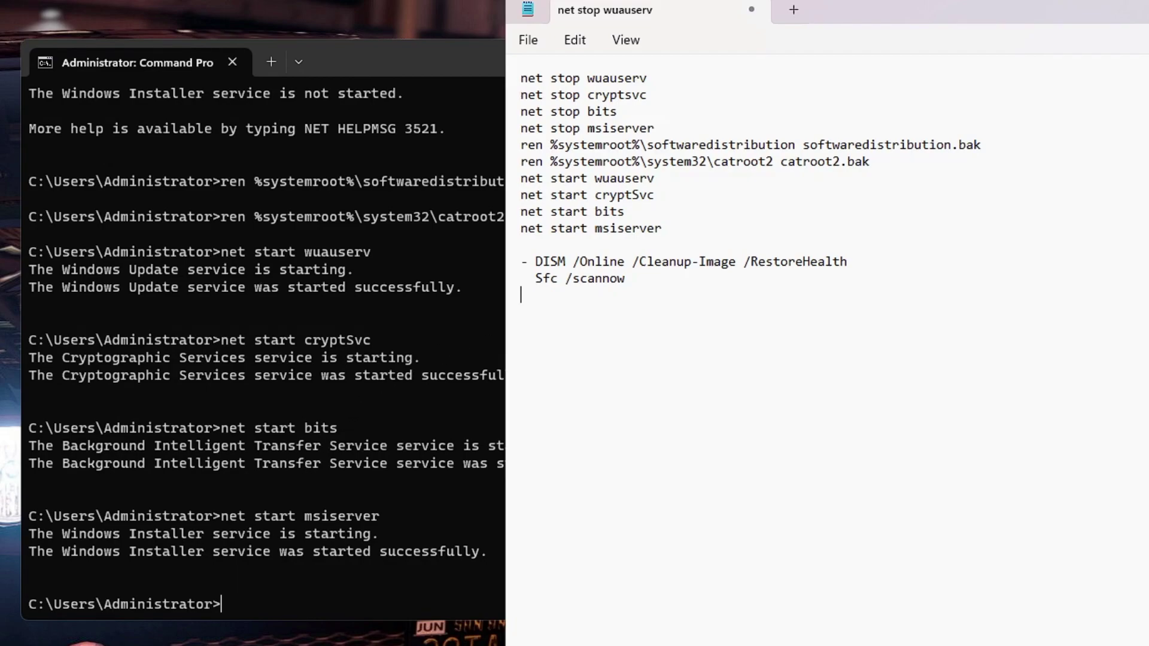
- Copy DISM /Online /Cleanup-Image /RestoreHealth from the notes, paste it at the prompt and run it to completion
left_click_drag(528, 78, 521, 245)
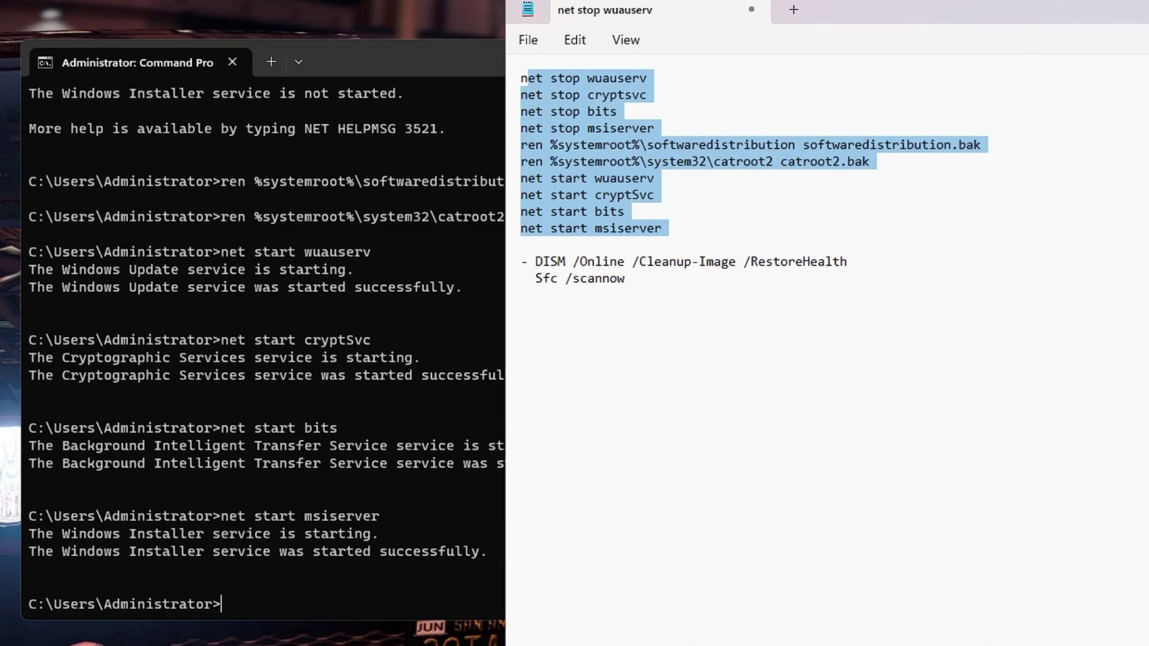
left_click(596, 278)
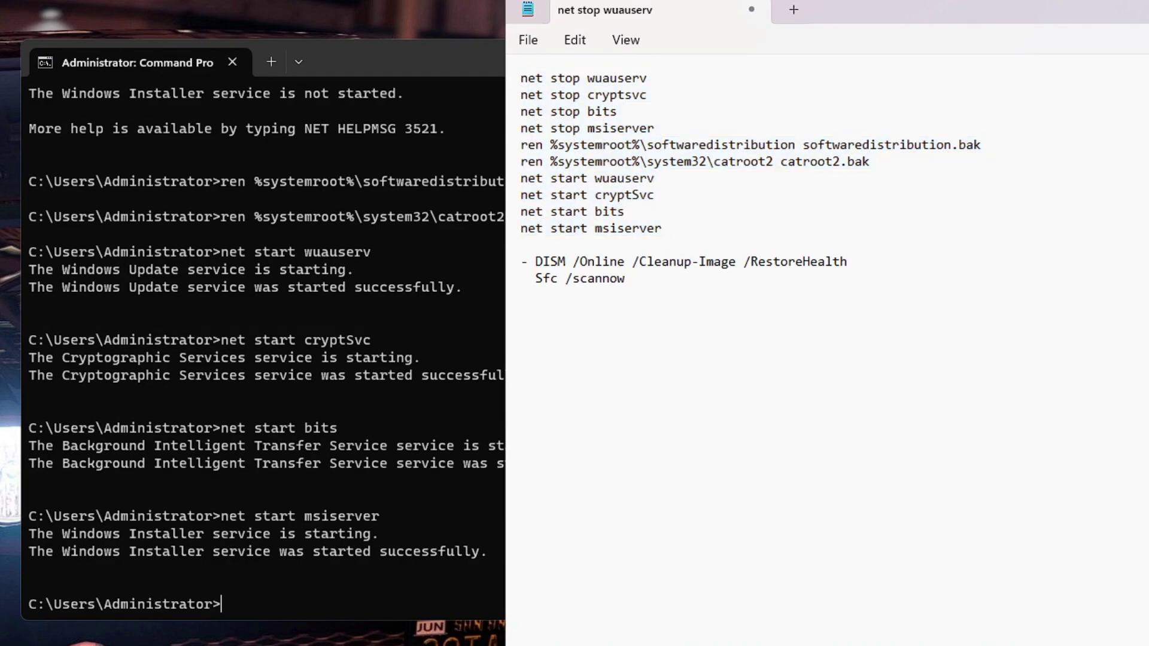
left_click_drag(535, 262, 625, 278)
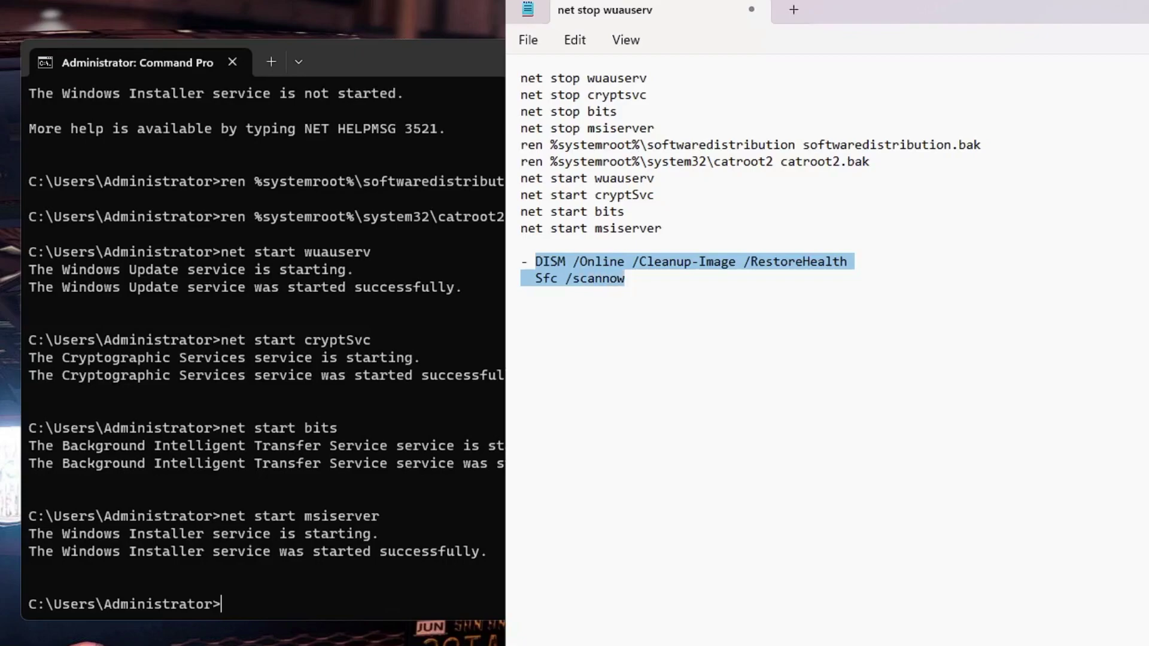
left_click(521, 273)
left_click_drag(535, 262, 847, 262)
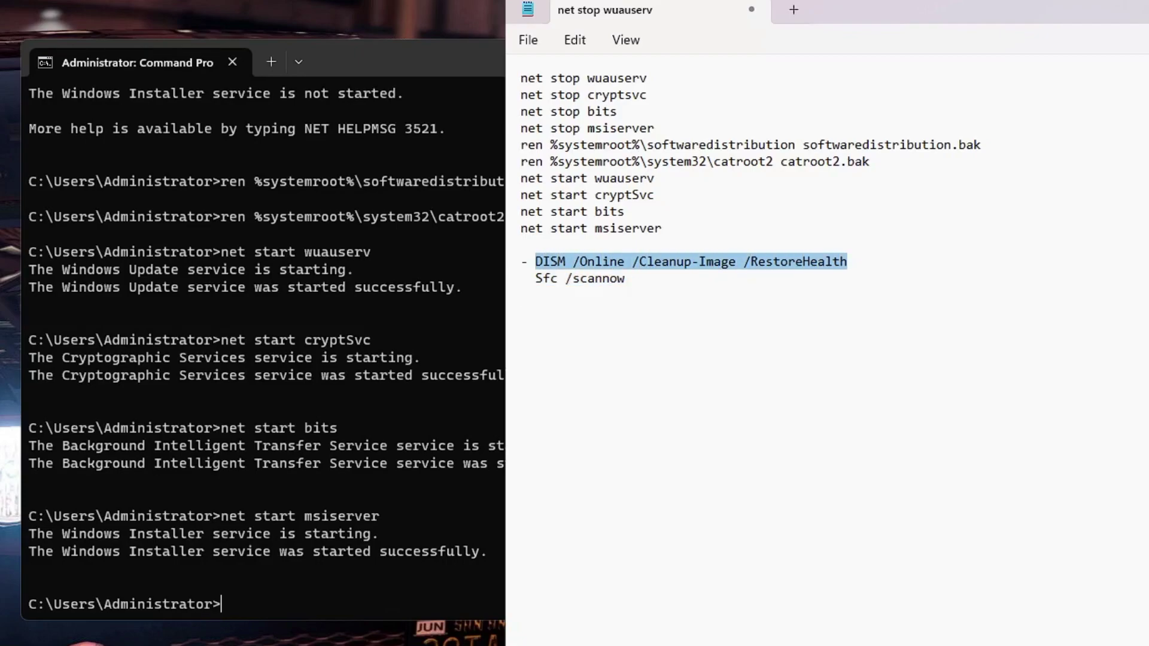
left_click(289, 605)
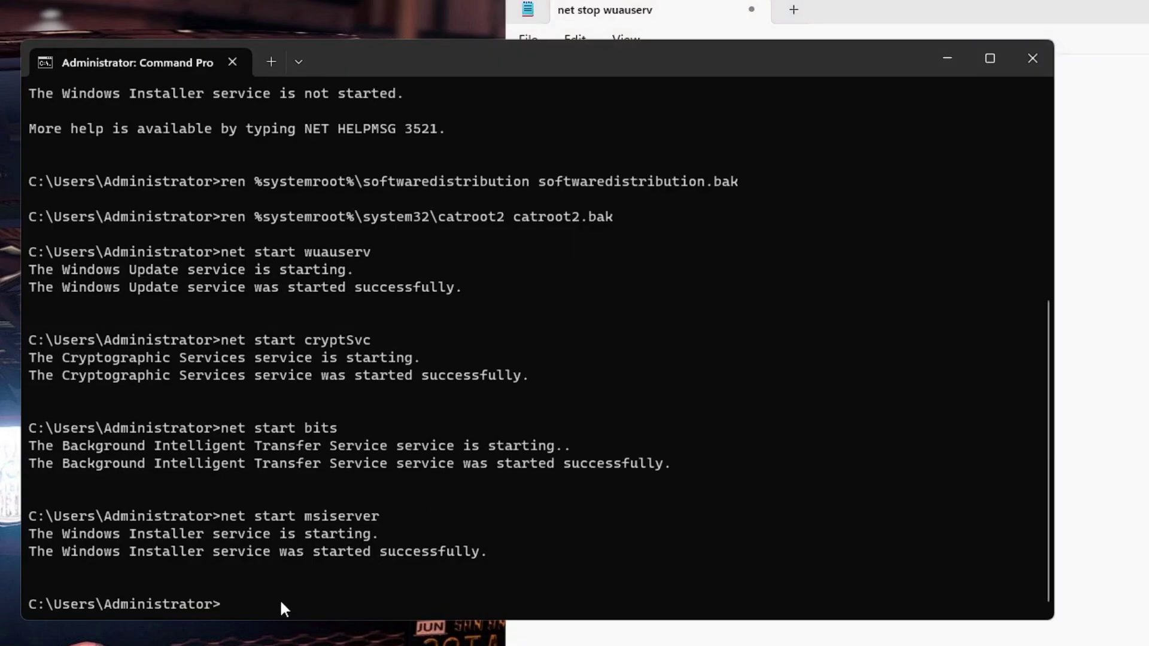
key("ctrl+v")
key("Return")
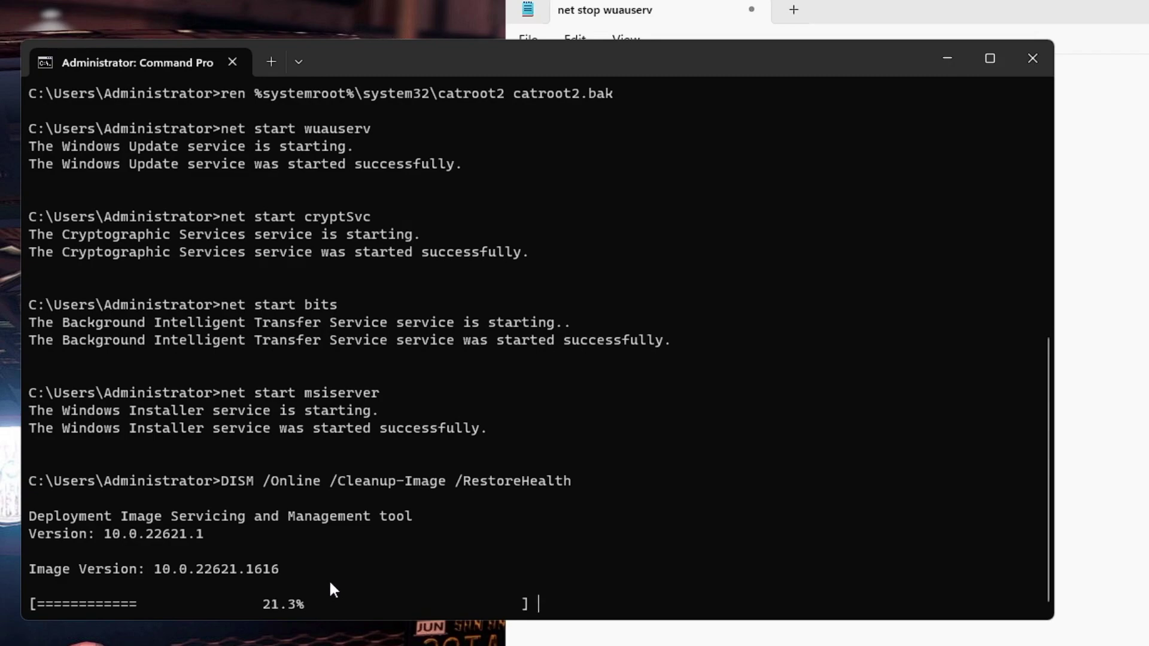
key("alt+Tab")
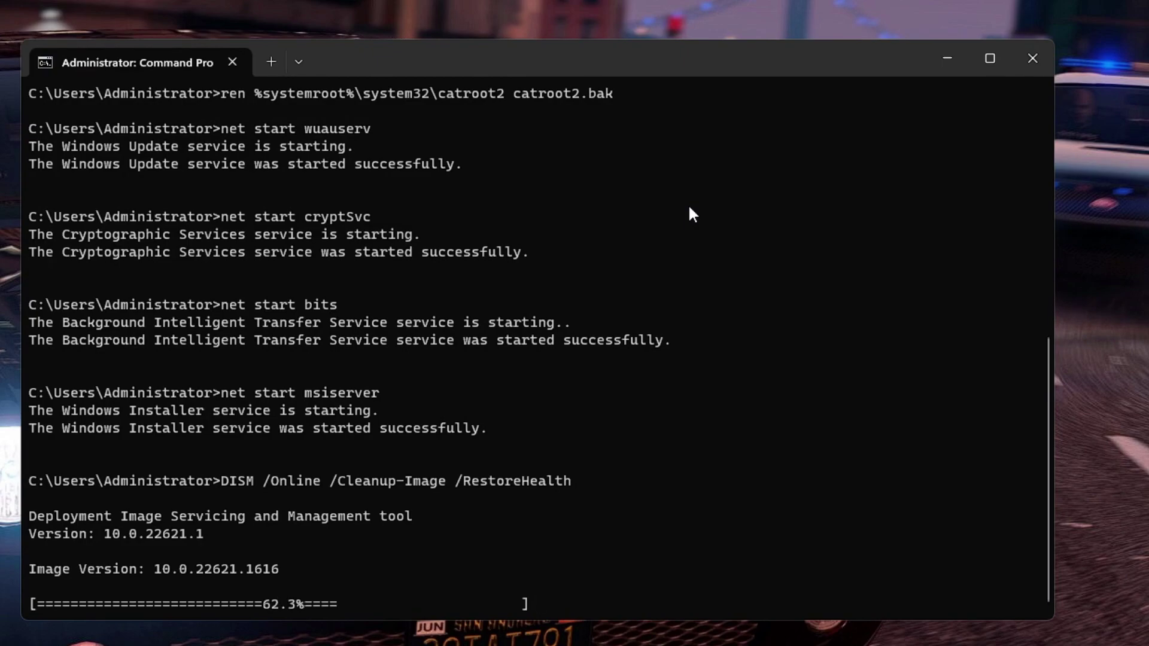
key("Return")
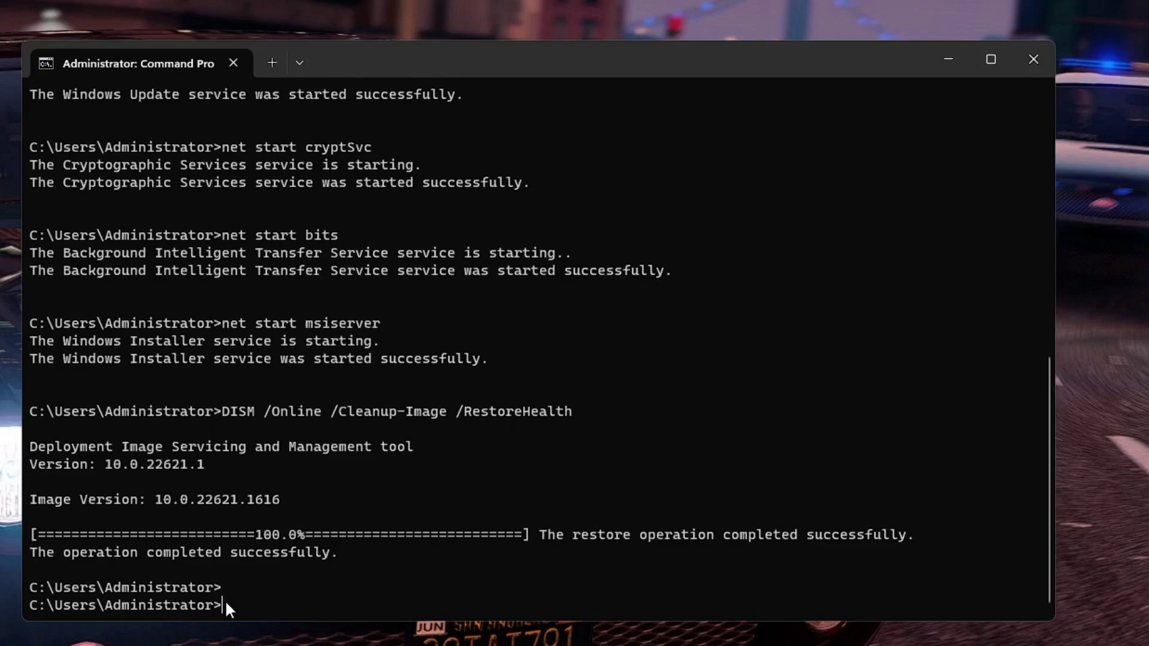
- Paste and run Sfc /scannow at the prompt, then minimize the console window
key("alt+Tab")
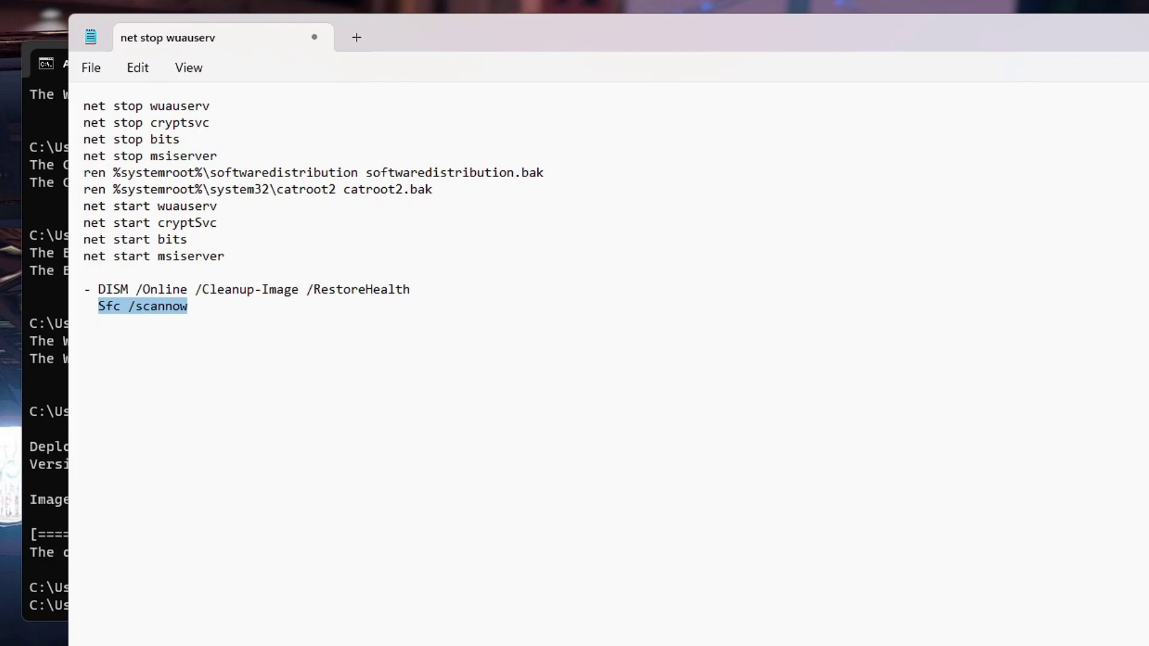
key("alt+Tab")
right_click(246, 602)
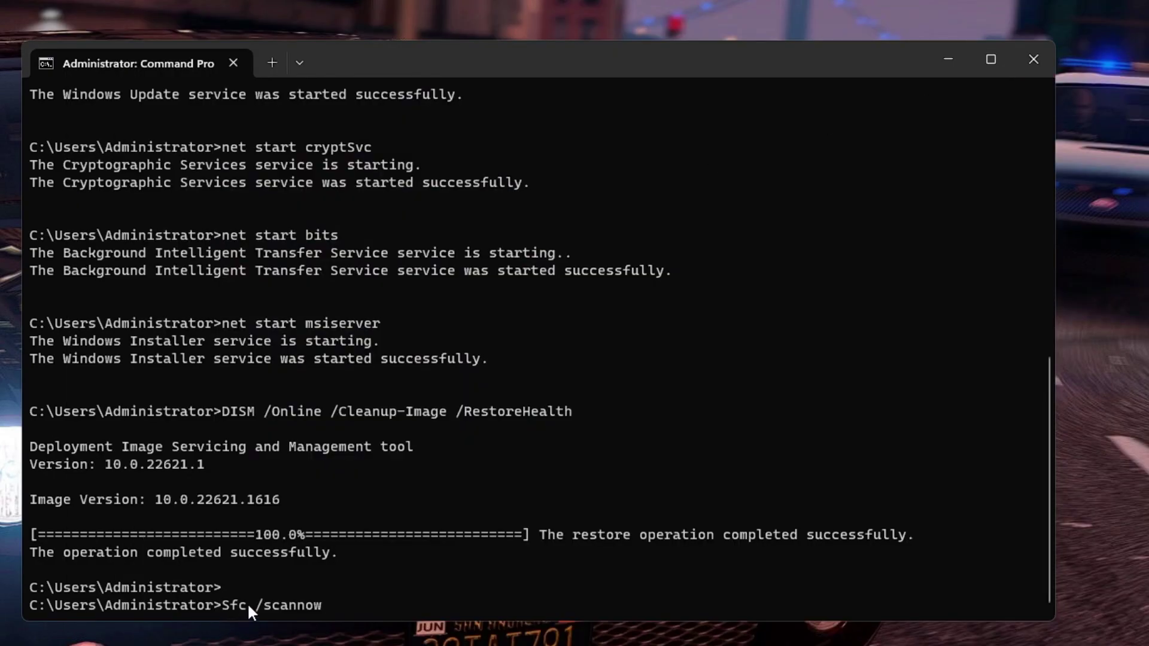
key("Return")
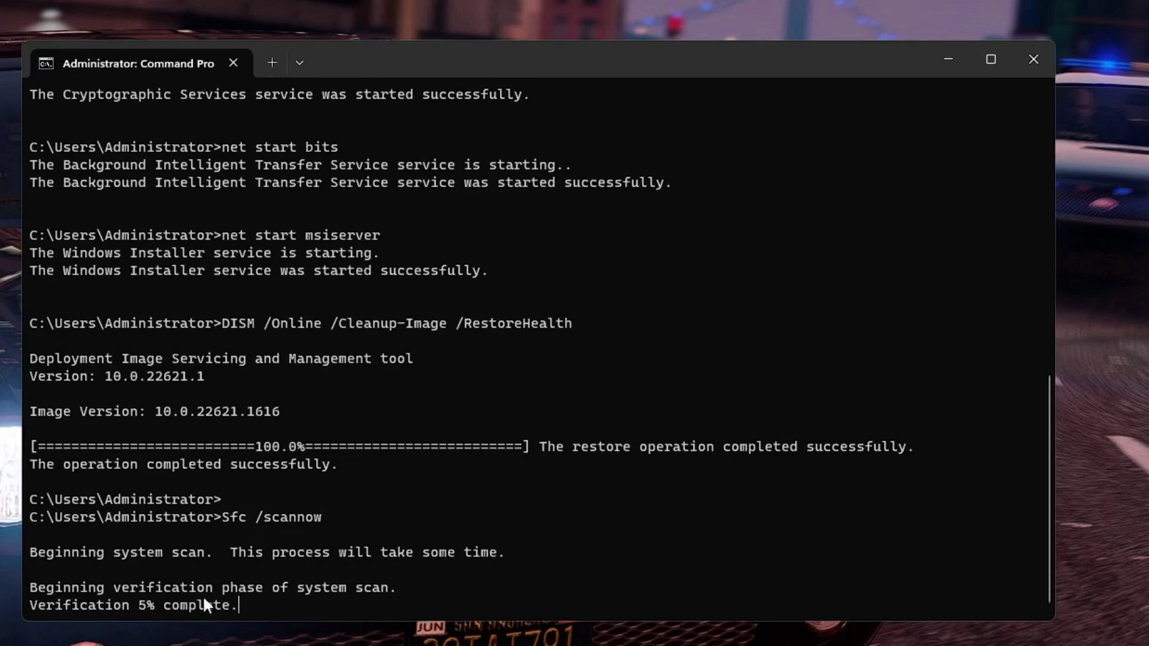
left_click(949, 61)
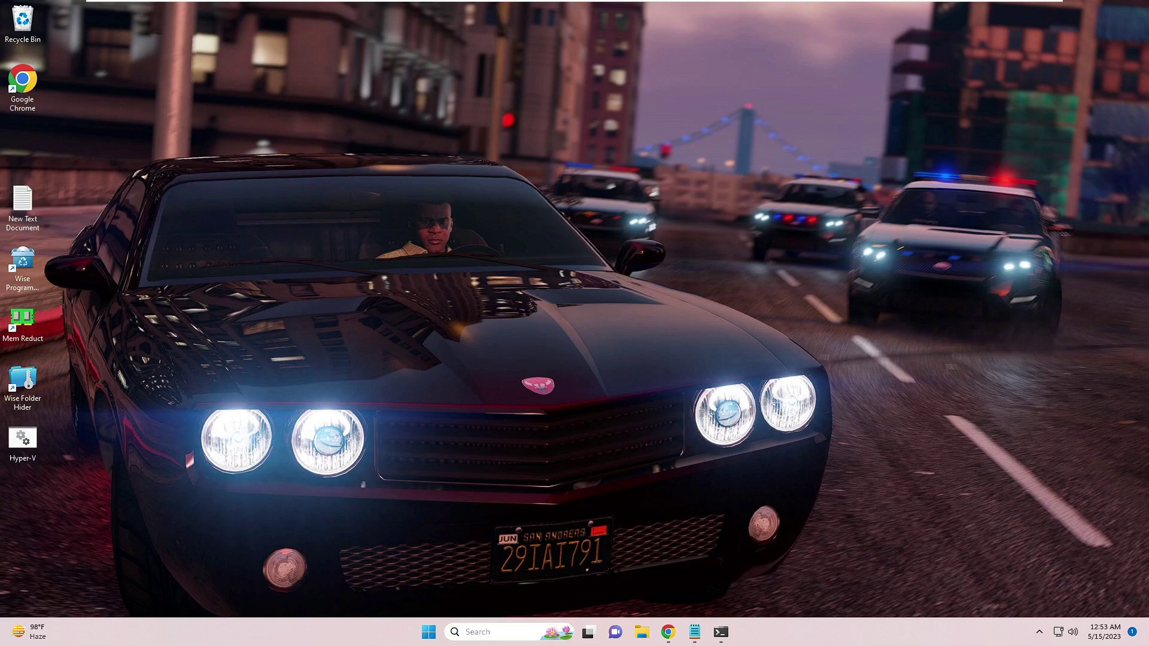
- Search 'service', open the Services console, and jump to the W entries to reach Windows Update
left_click(479, 633)
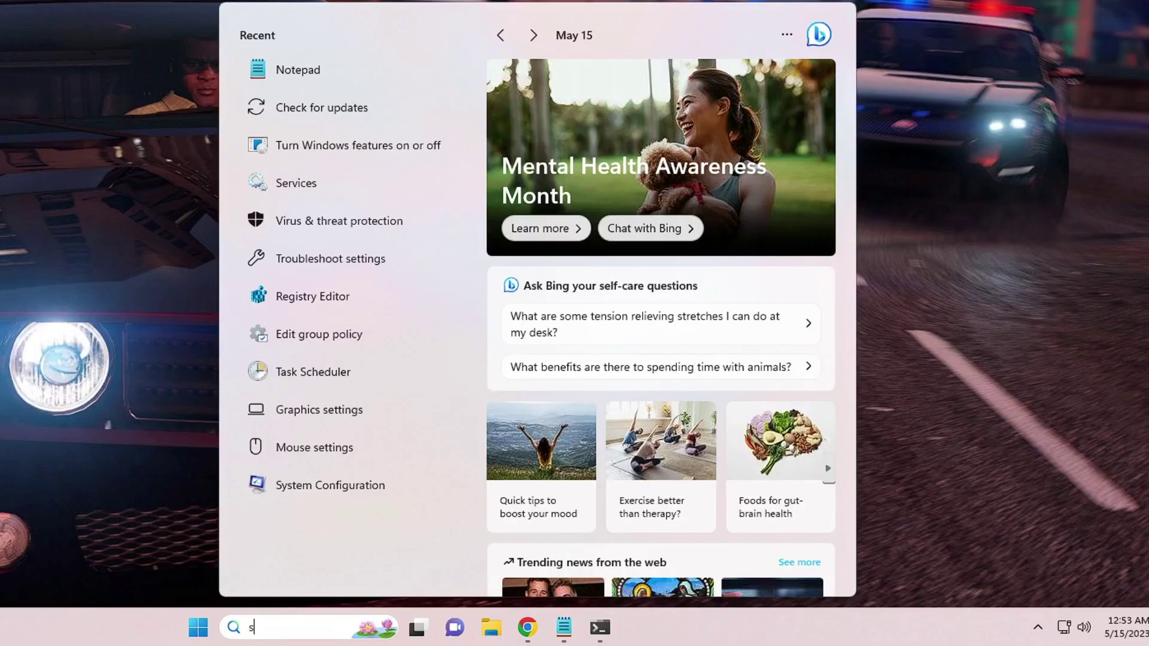
type("se")
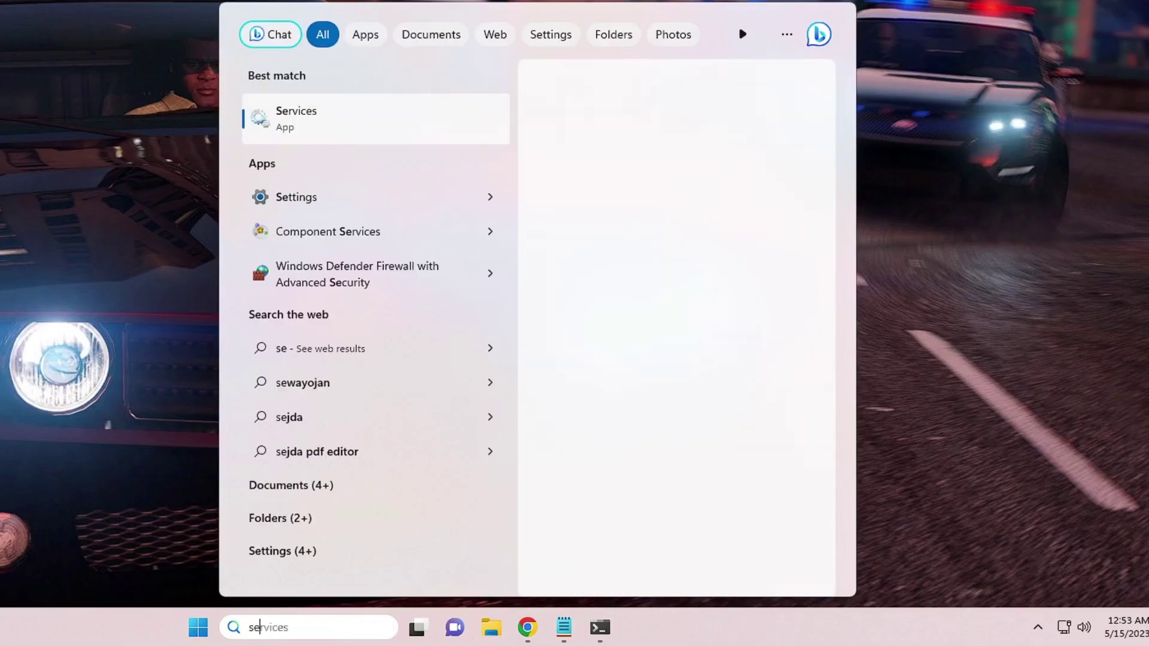
type("rvice")
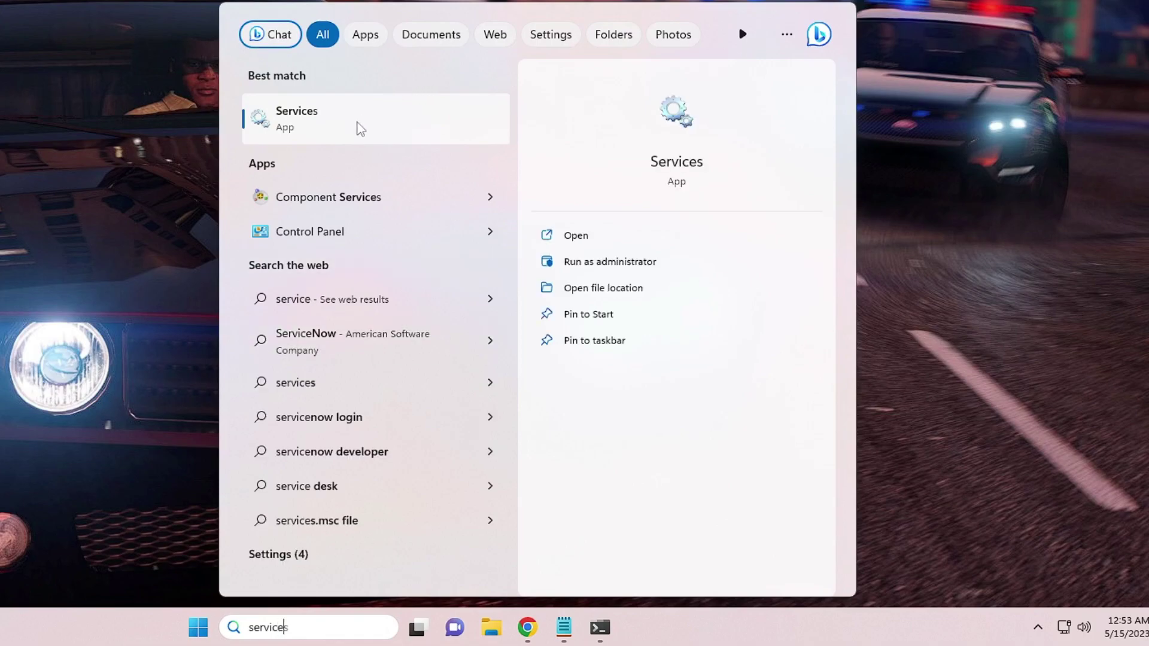
left_click(359, 127)
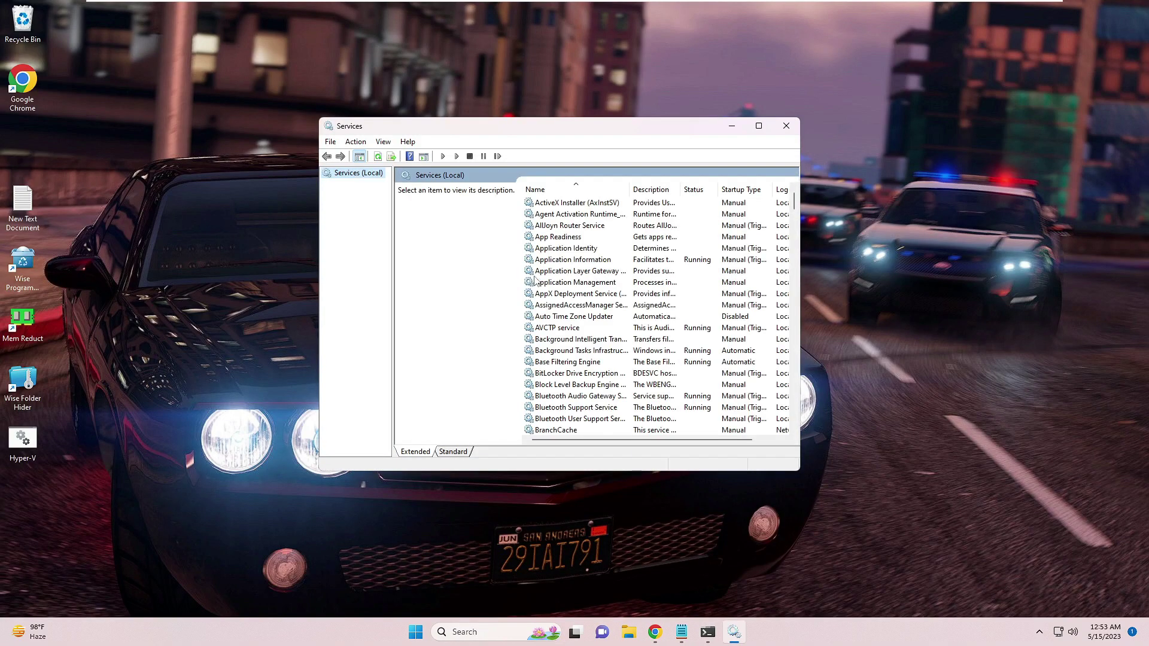
left_click(561, 286)
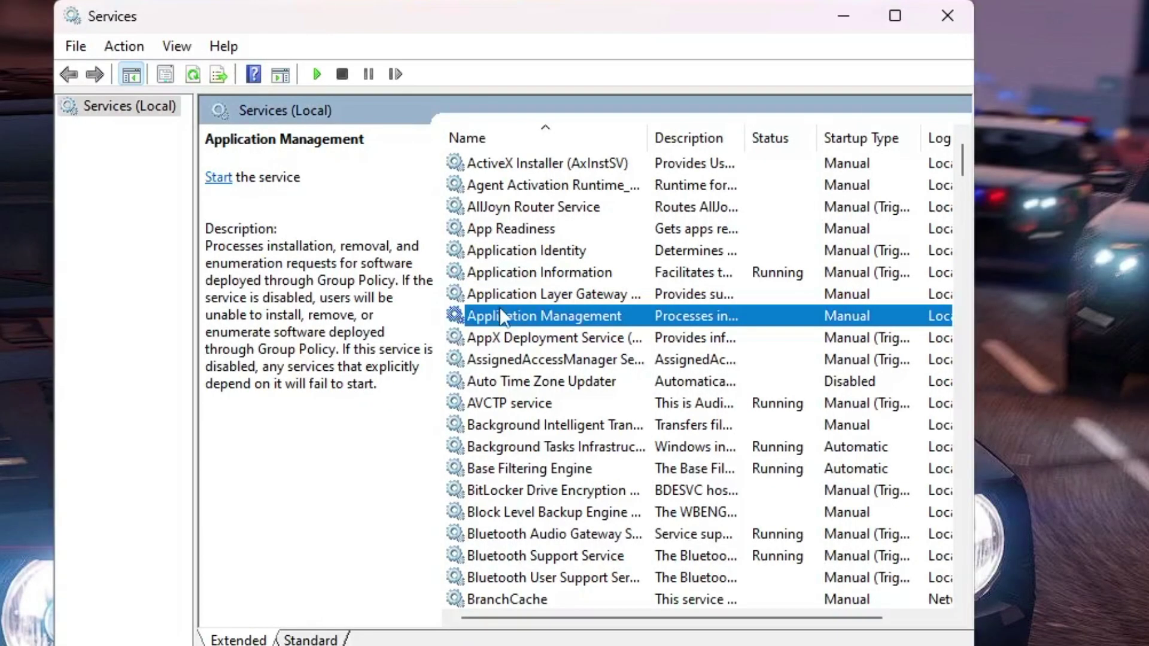
left_click(517, 290)
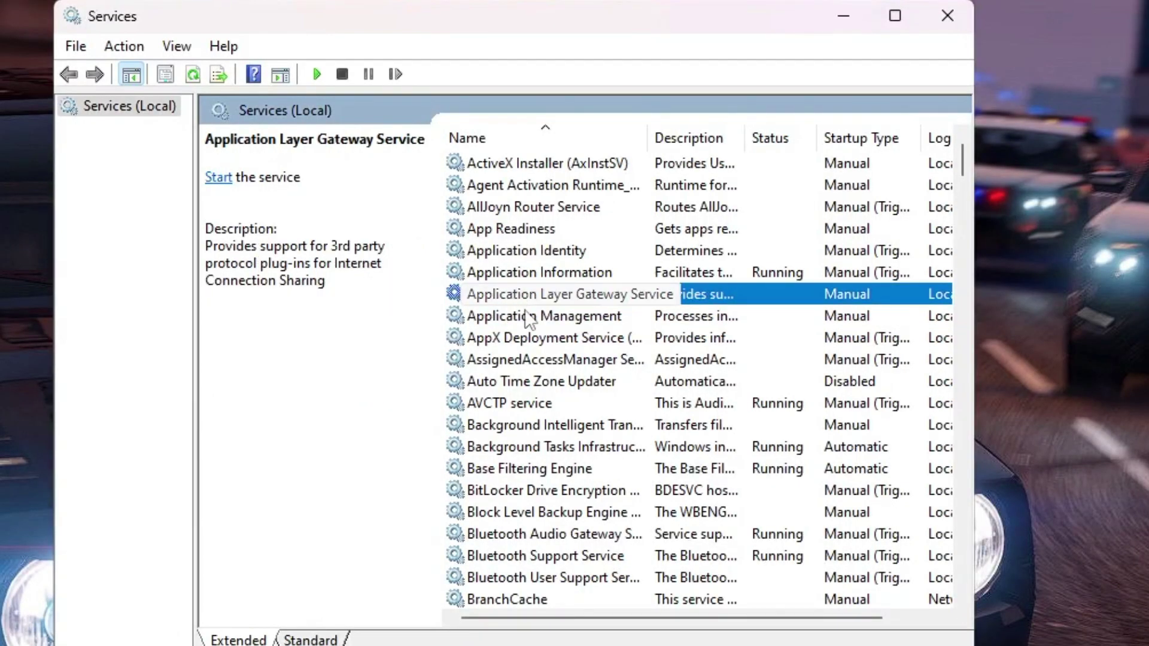
key("w")
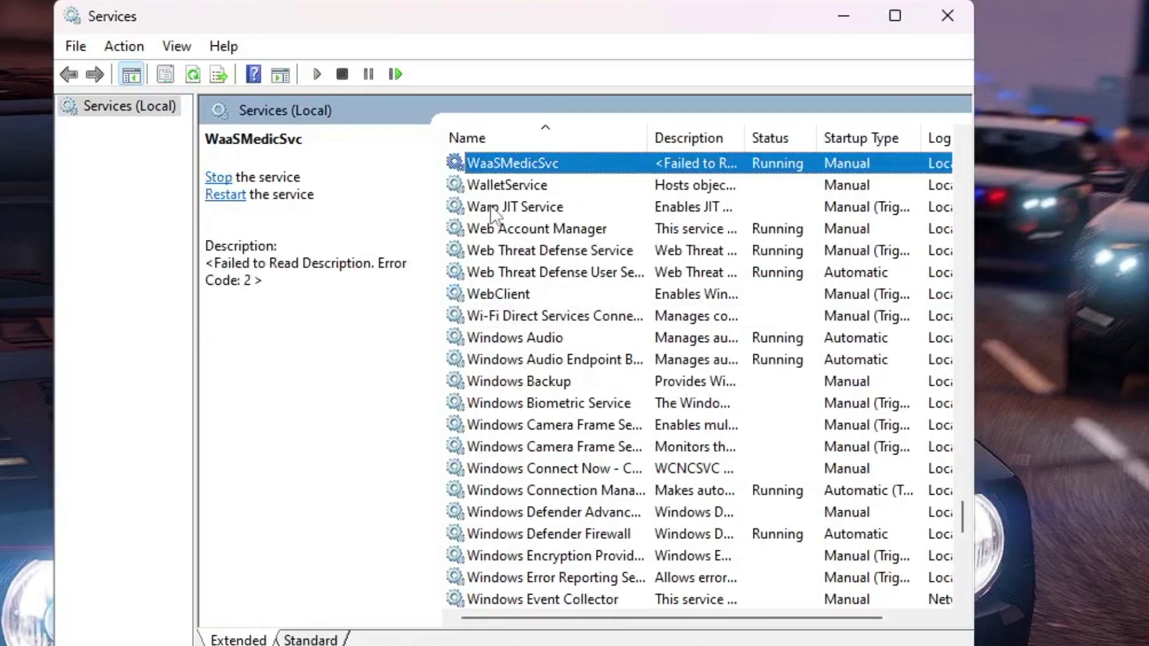
scroll(549, 365, "down", 4)
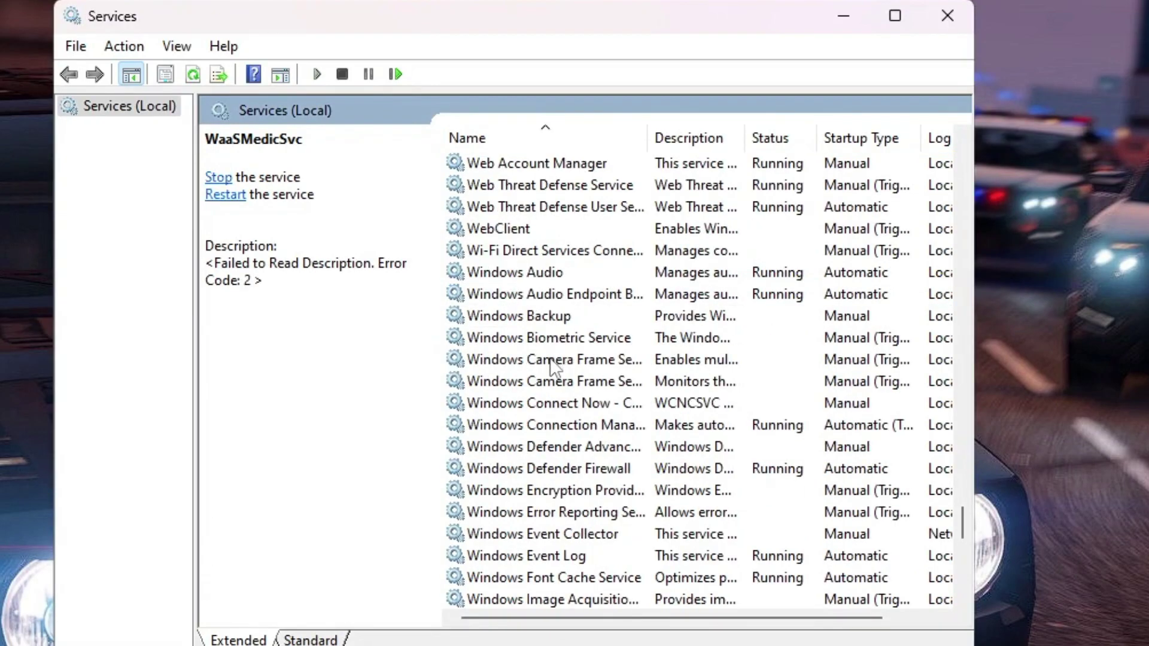
scroll(549, 377, "down", 6)
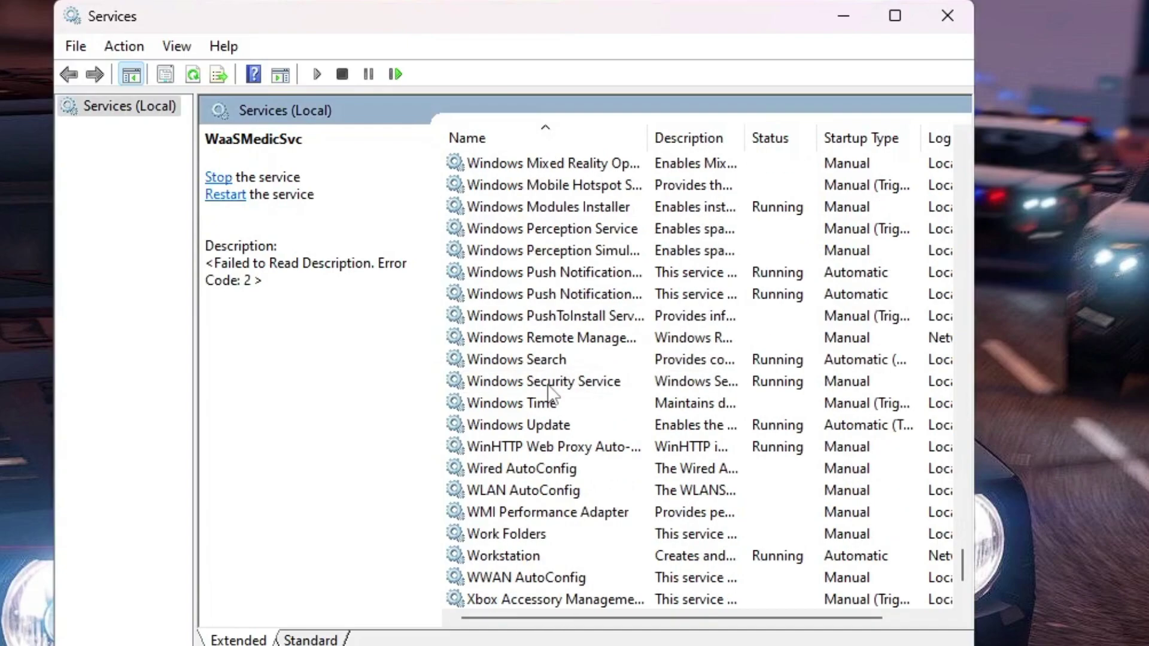
- Stop and start Windows Update in its Properties dialog, then confirm with OK
double_click(537, 430)
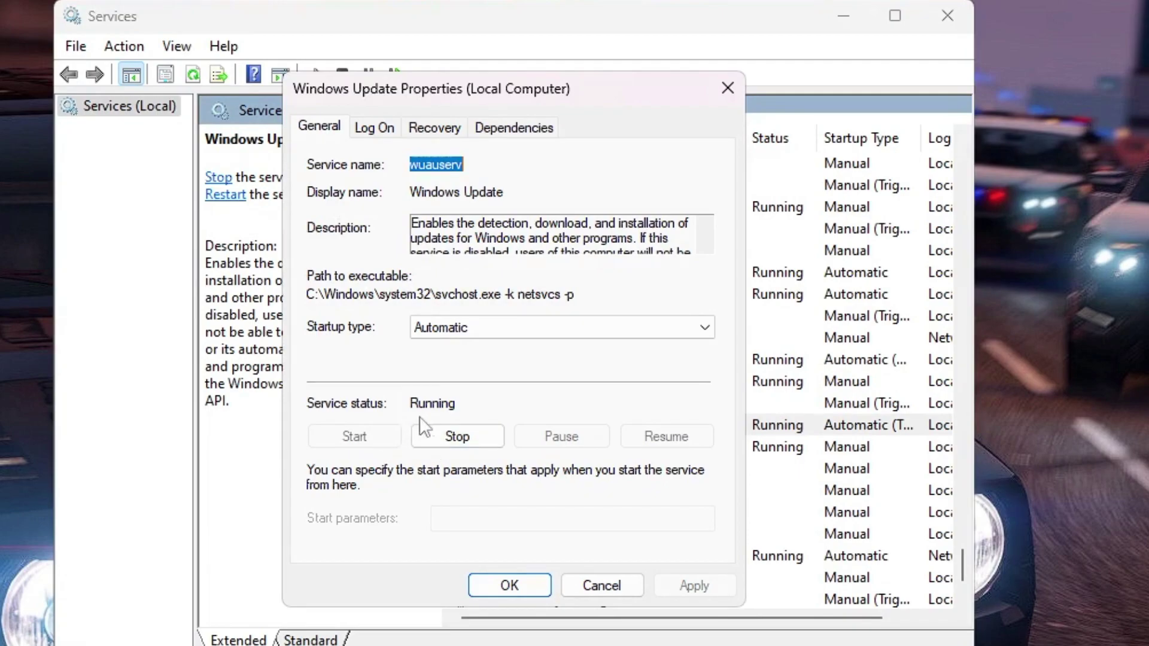
left_click(449, 443)
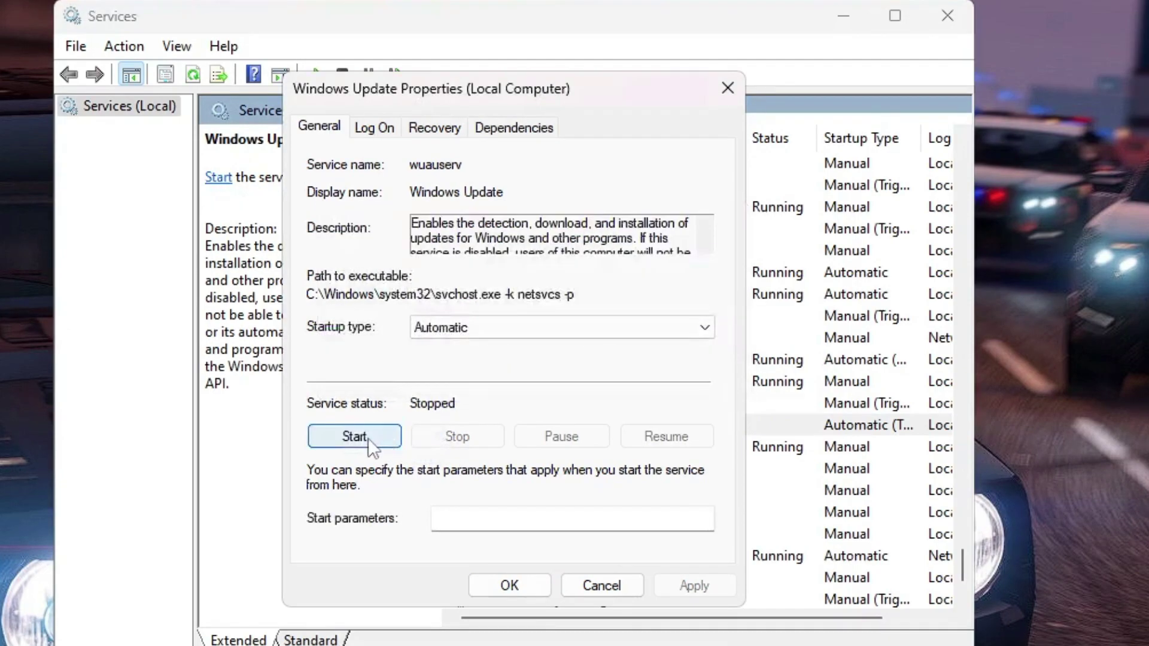
left_click(368, 438)
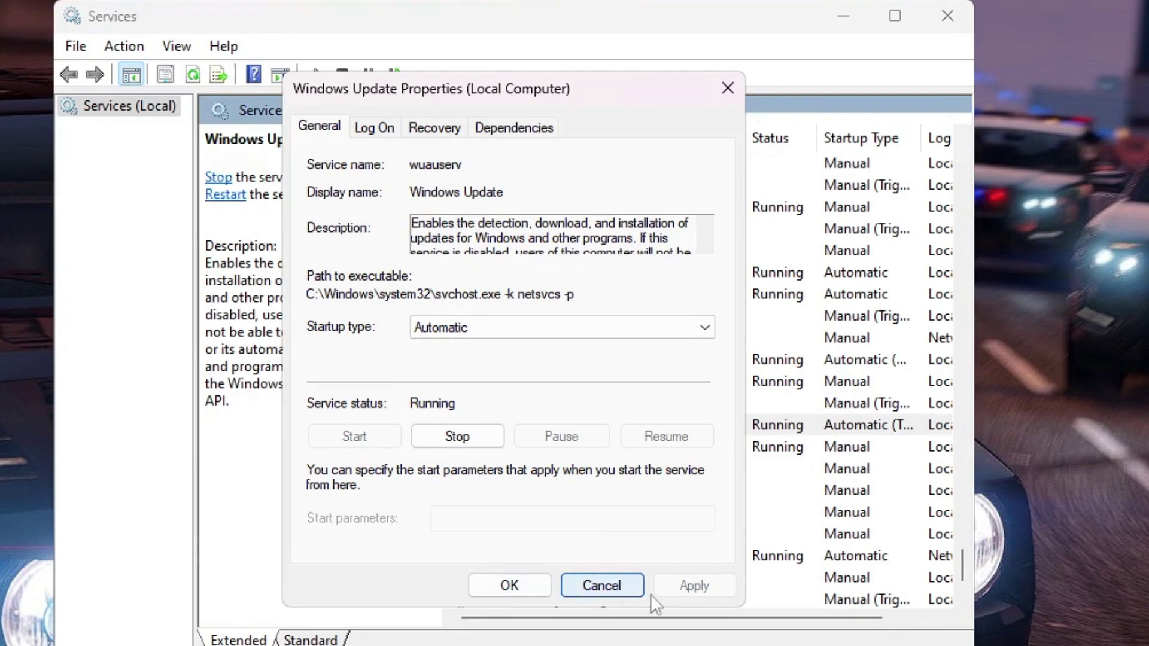
left_click(504, 592)
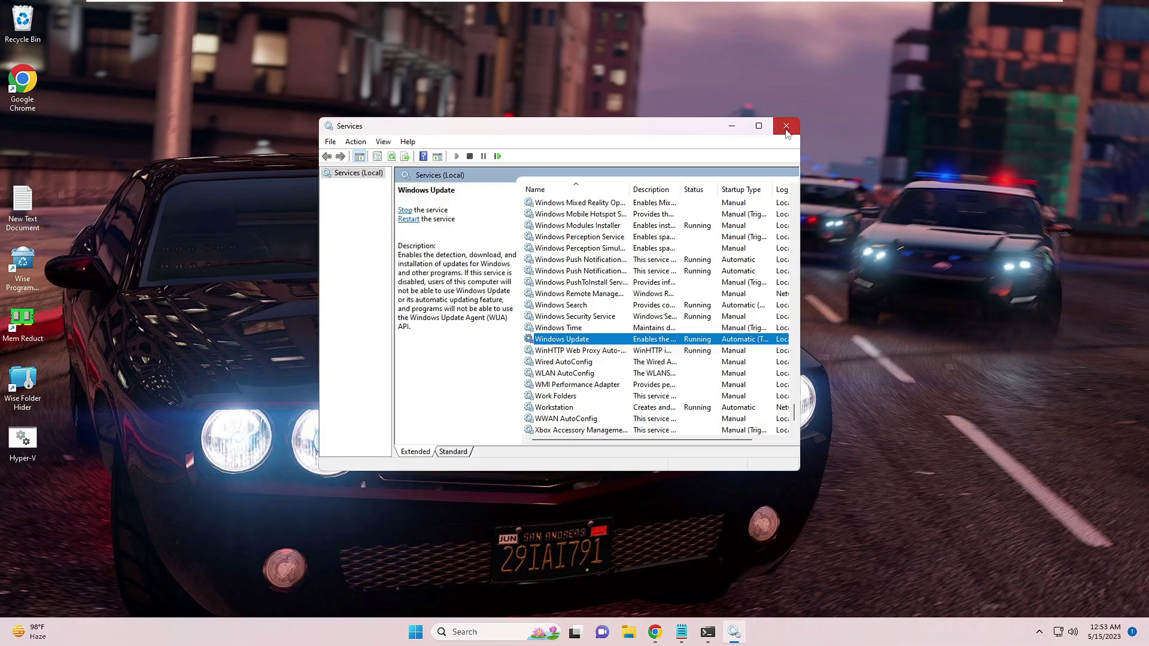
- Close Services, search 'gpedit' and launch Edit group policy
left_click(786, 127)
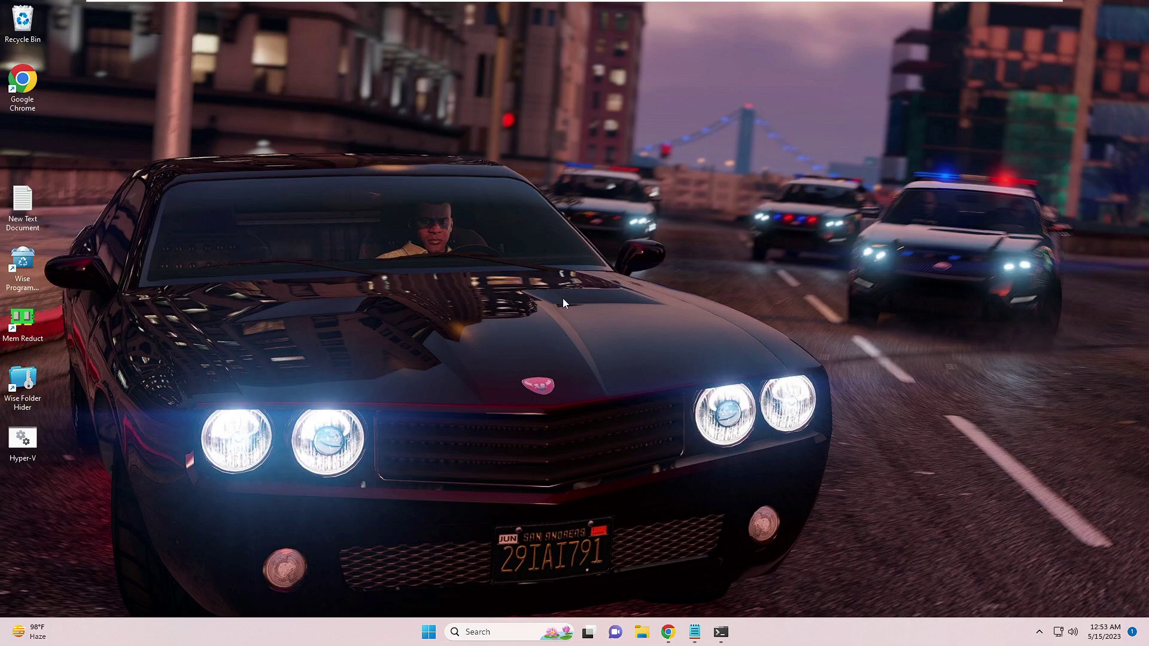
left_click(509, 632)
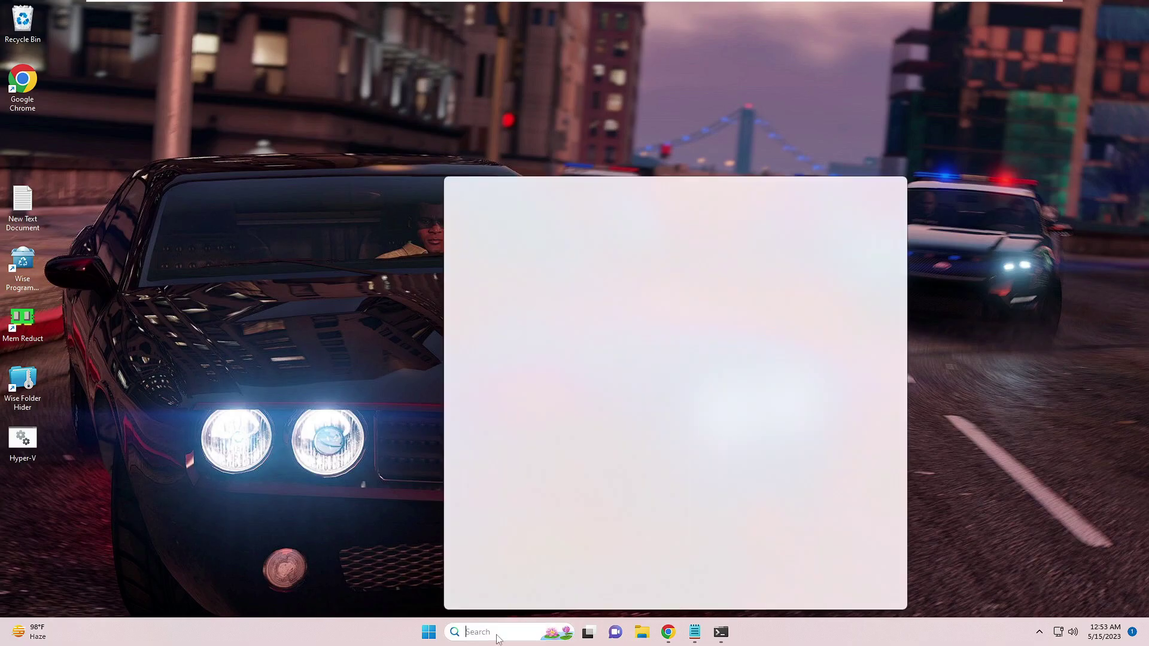
type("gpedit")
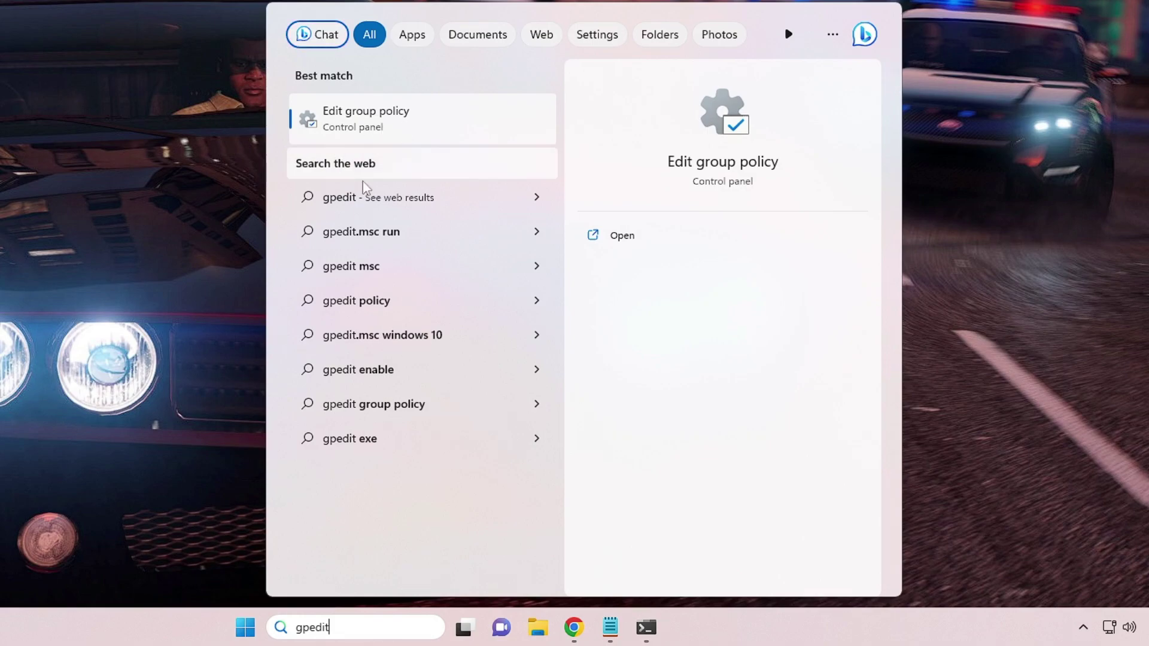
left_click(393, 122)
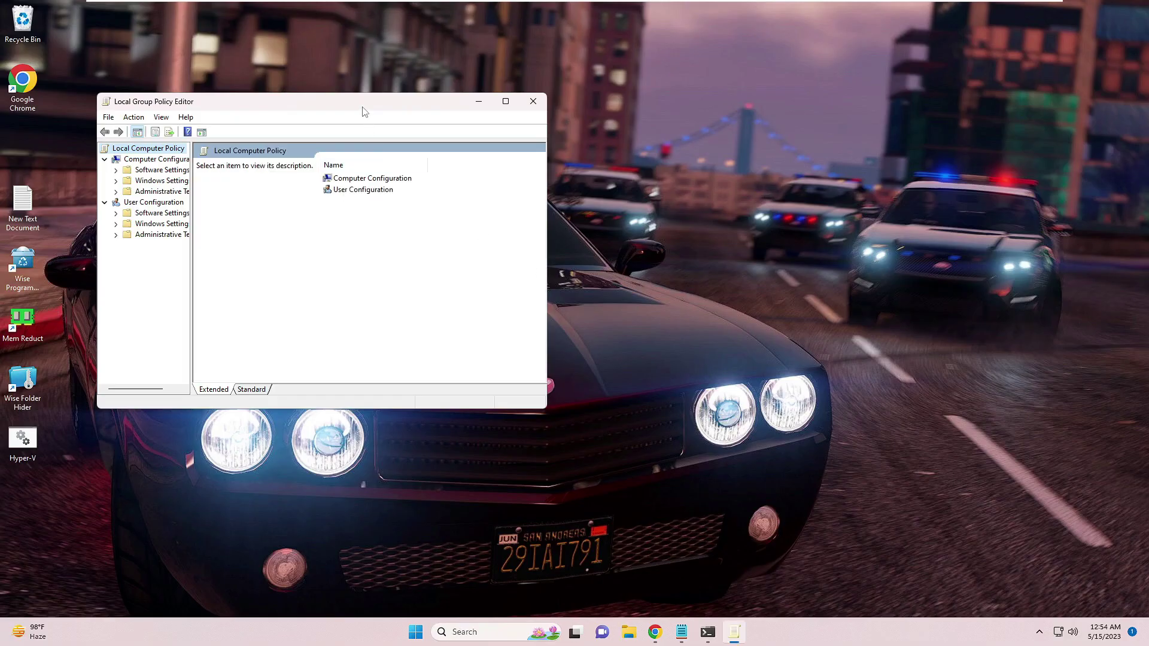
- Expand Administrative Templates > Windows Components > Delivery Optimization and view the Cache Server Hostname description
left_click_drag(364, 111, 698, 131)
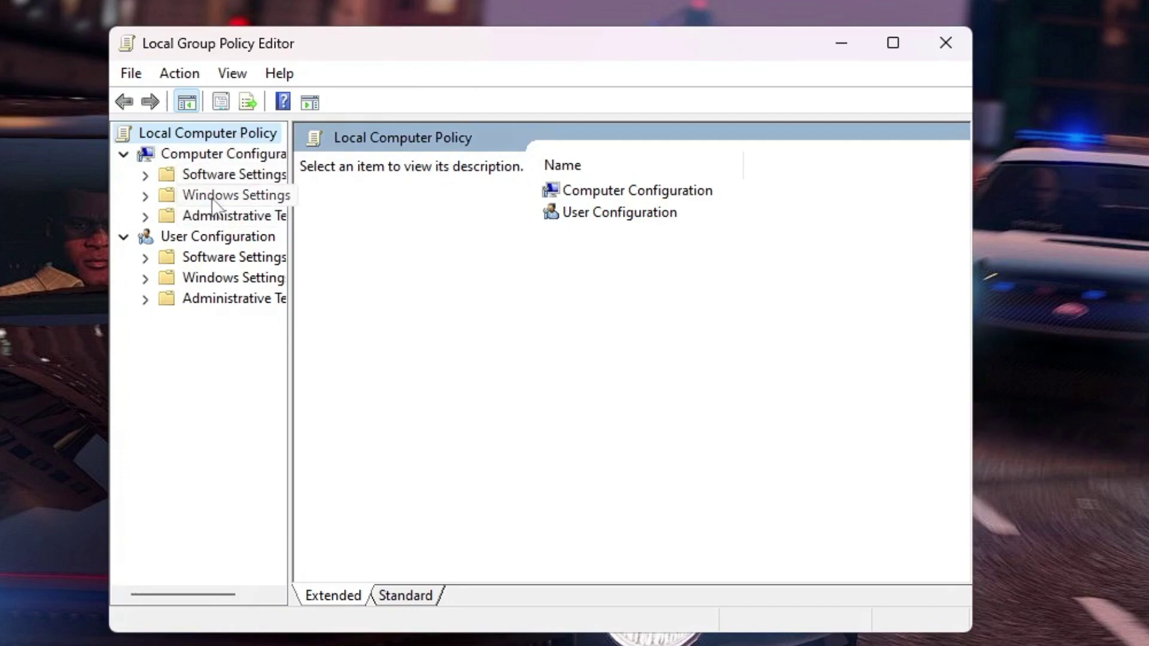
left_click_drag(290, 259, 418, 257)
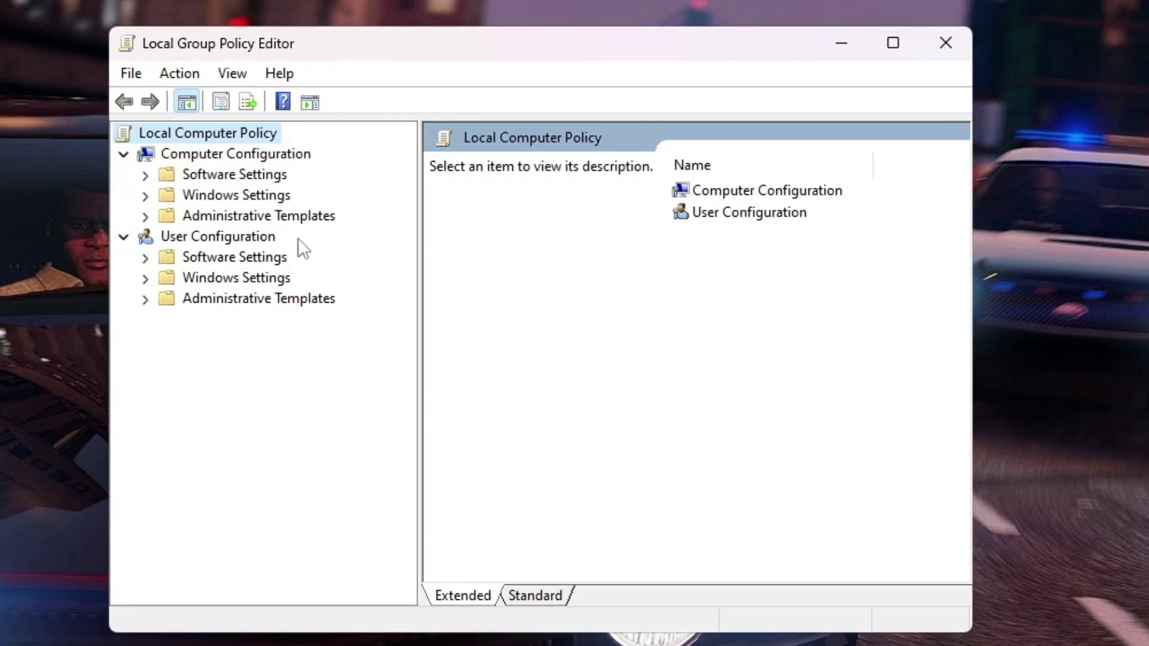
double_click(269, 216)
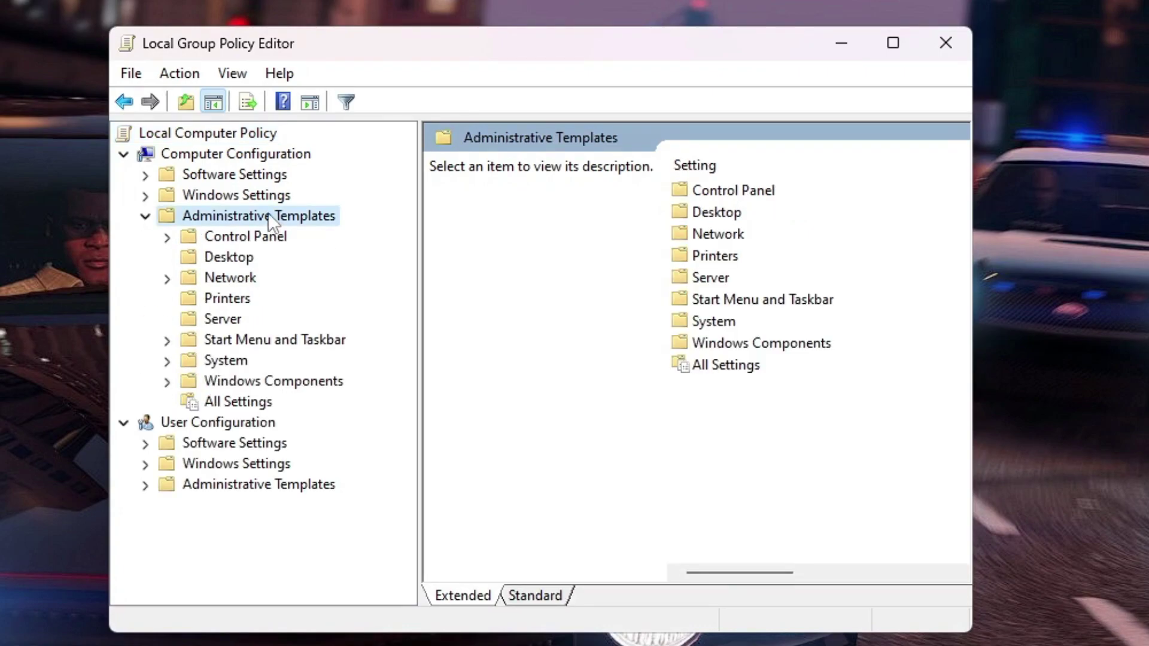
double_click(249, 383)
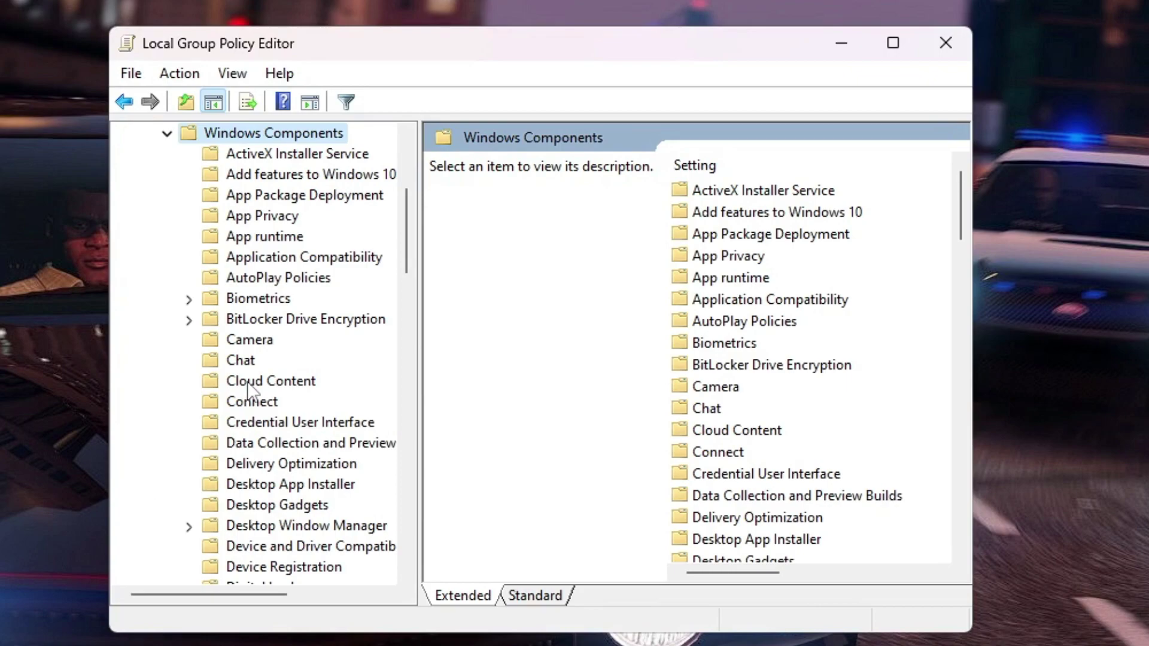
left_click(249, 383)
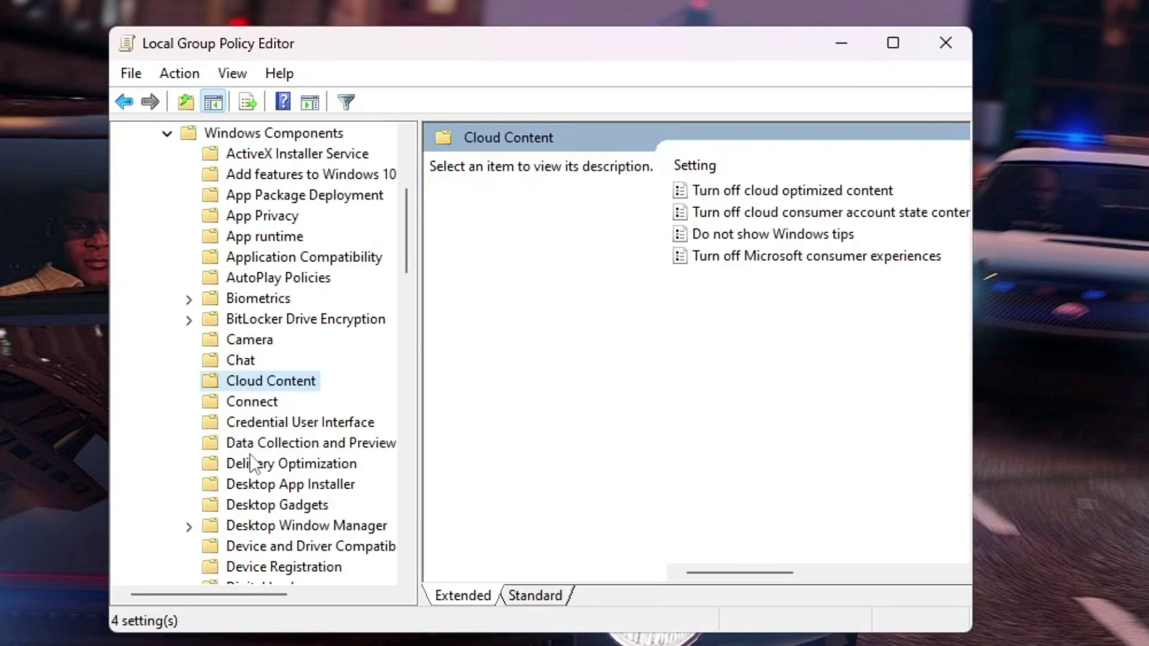
left_click(267, 446)
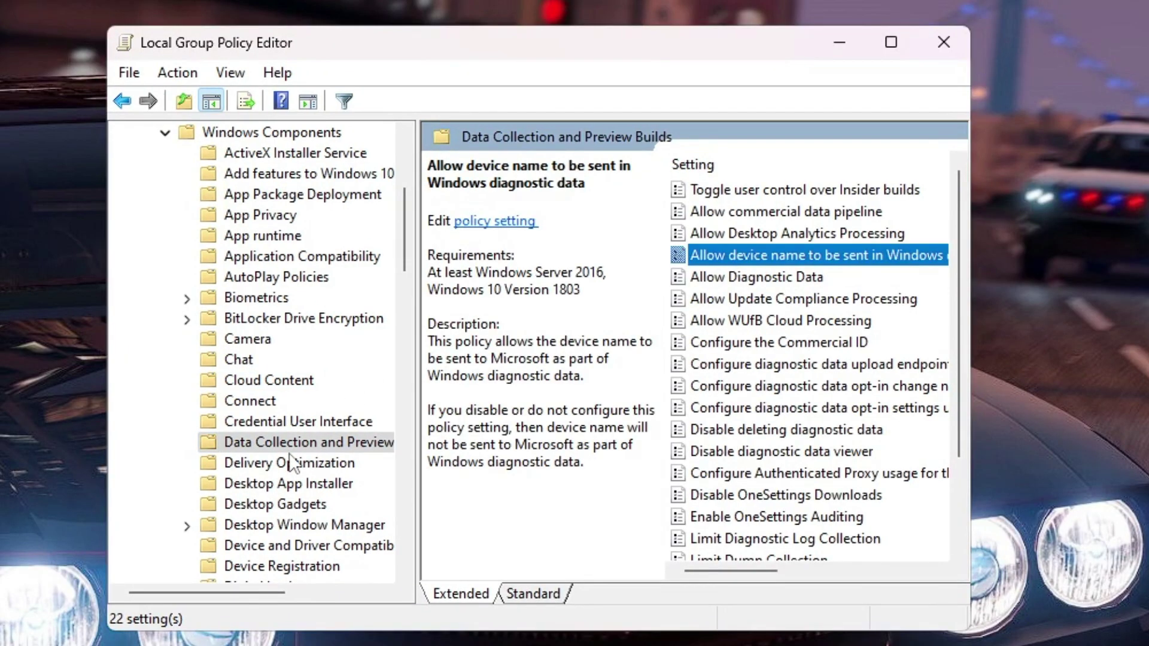
left_click(302, 463)
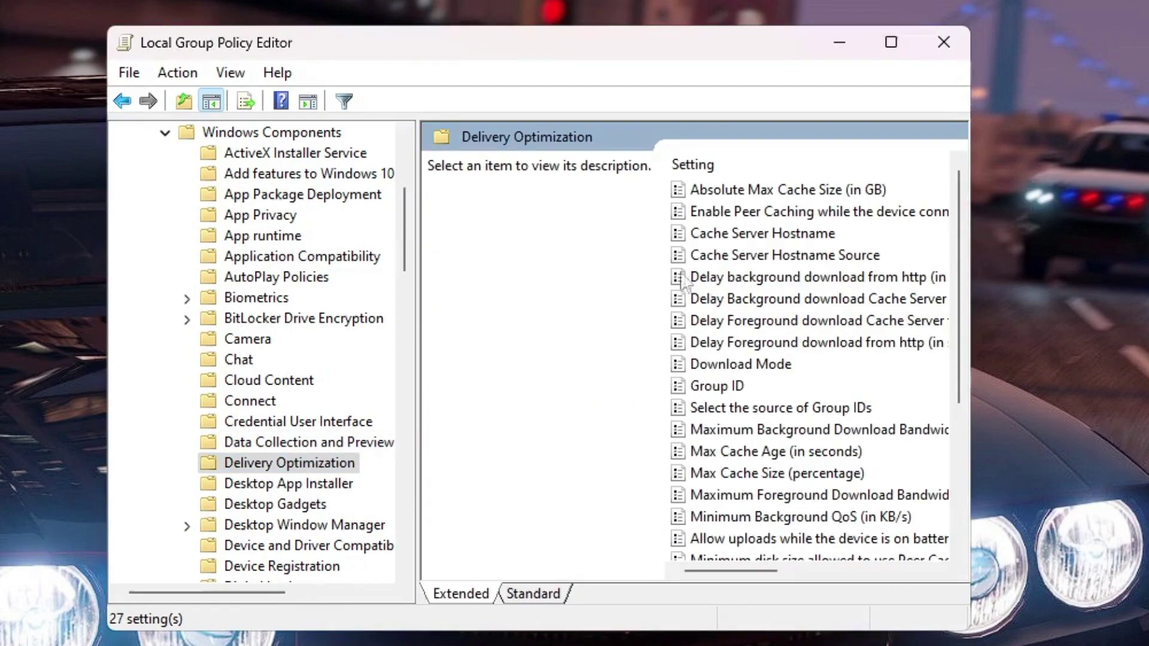
left_click(735, 271)
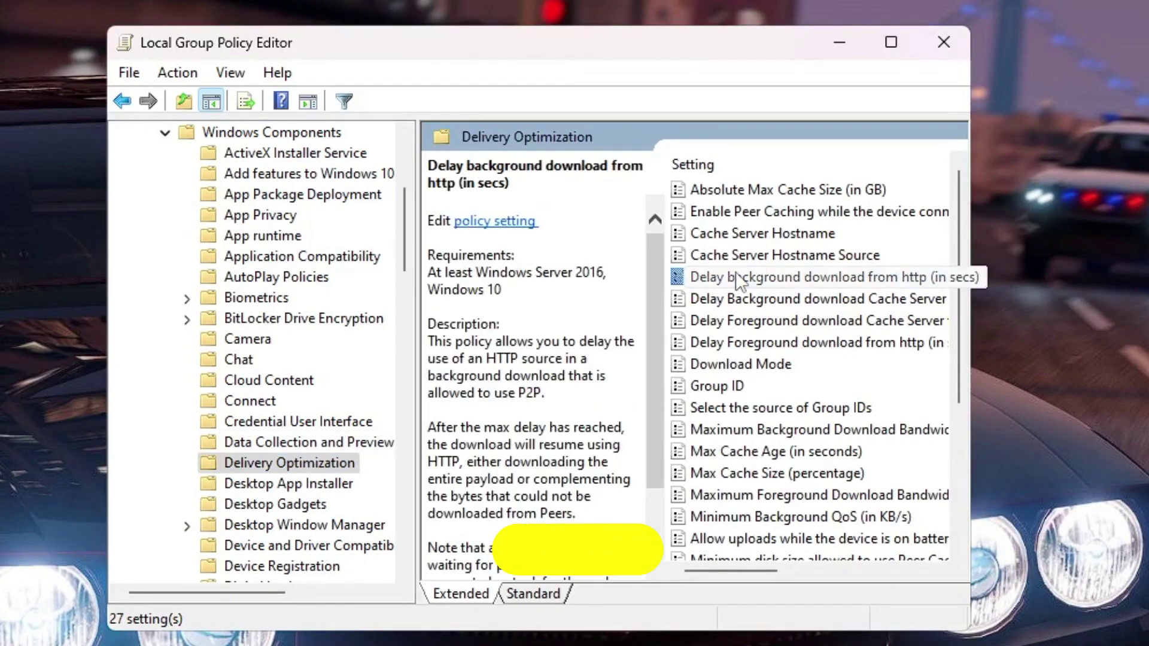
left_click(734, 235)
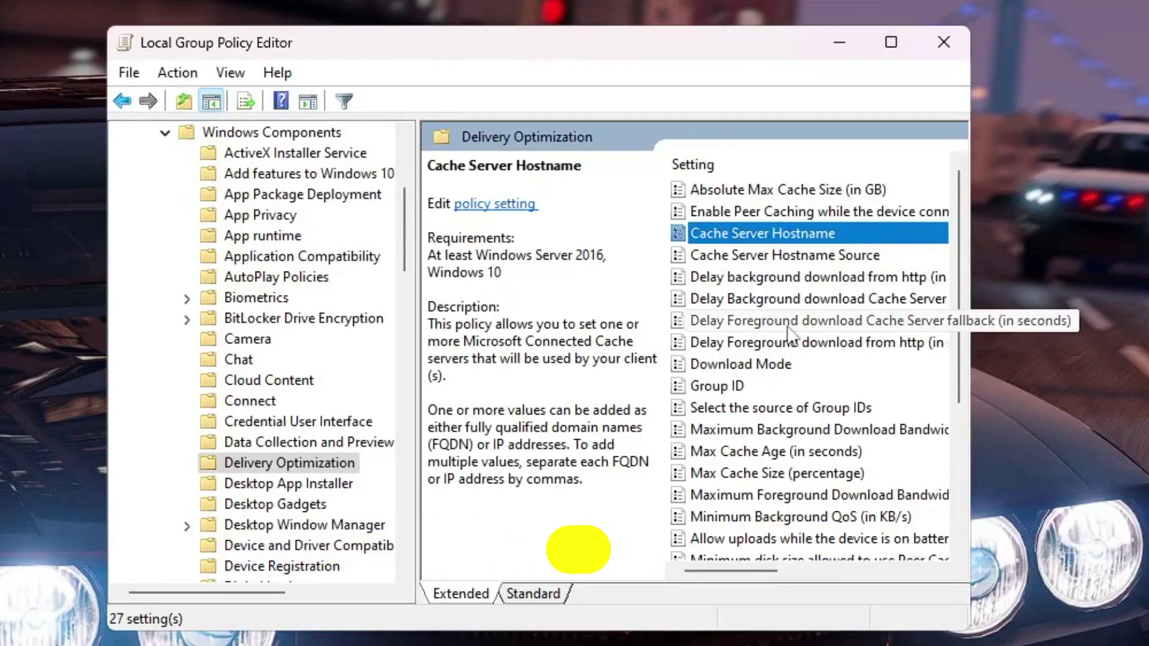
scroll(788, 334, "down", 4)
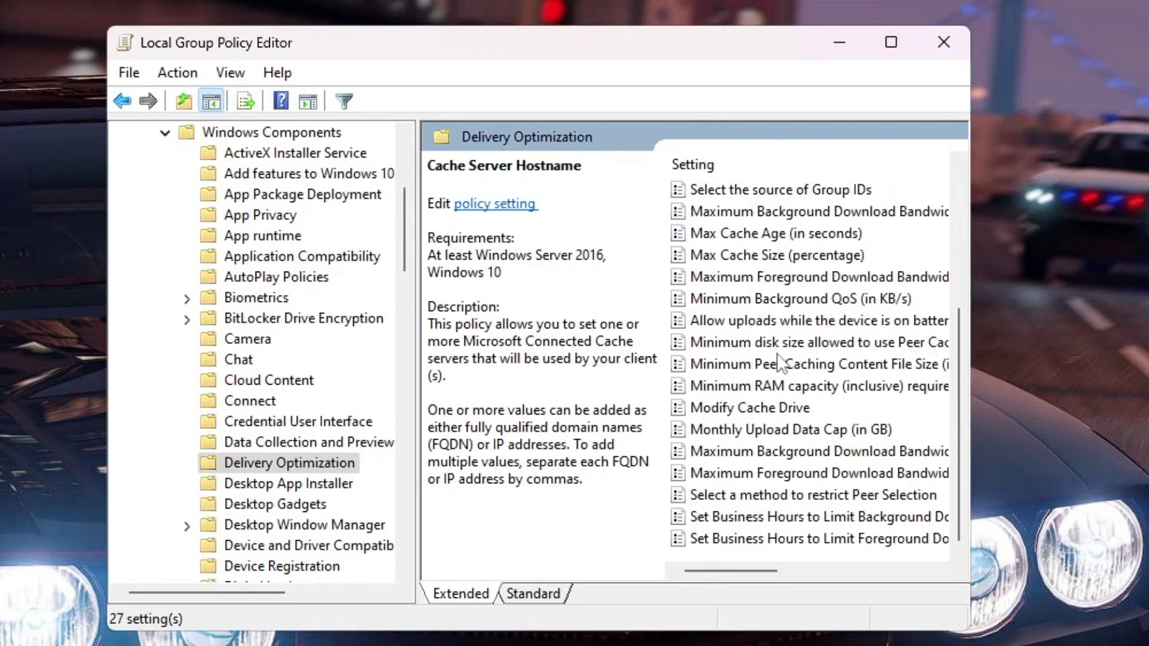
scroll(778, 359, "up", 4)
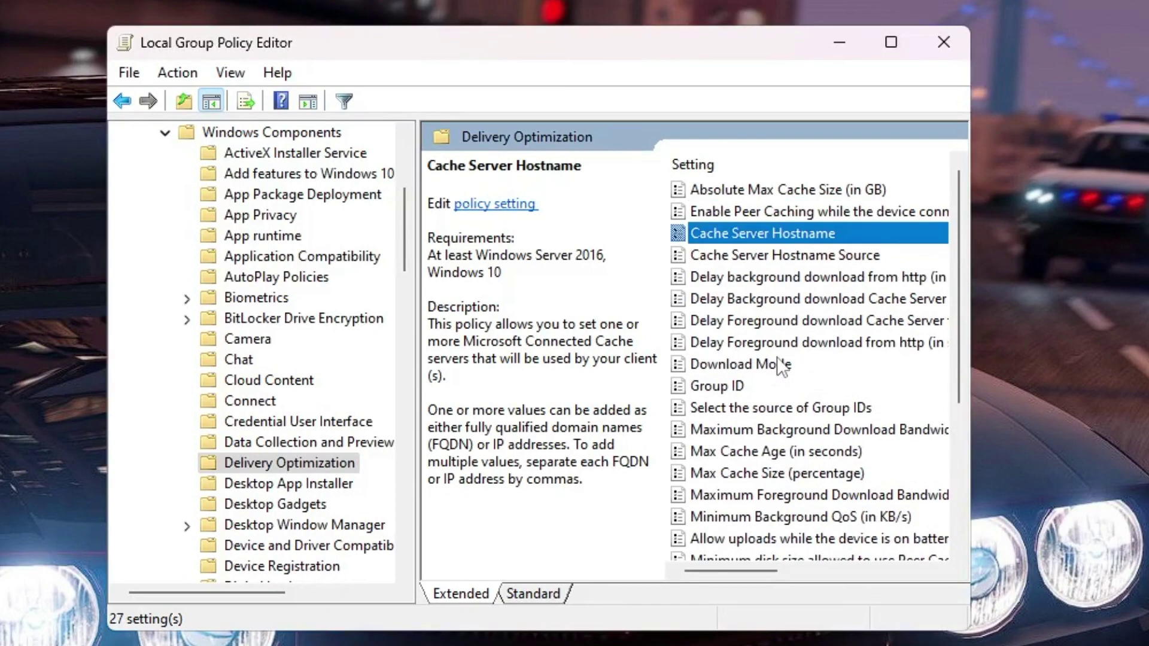
- Set Cache Server Hostname to Enabled, confirm with OK, and close the policy editor
double_click(761, 234)
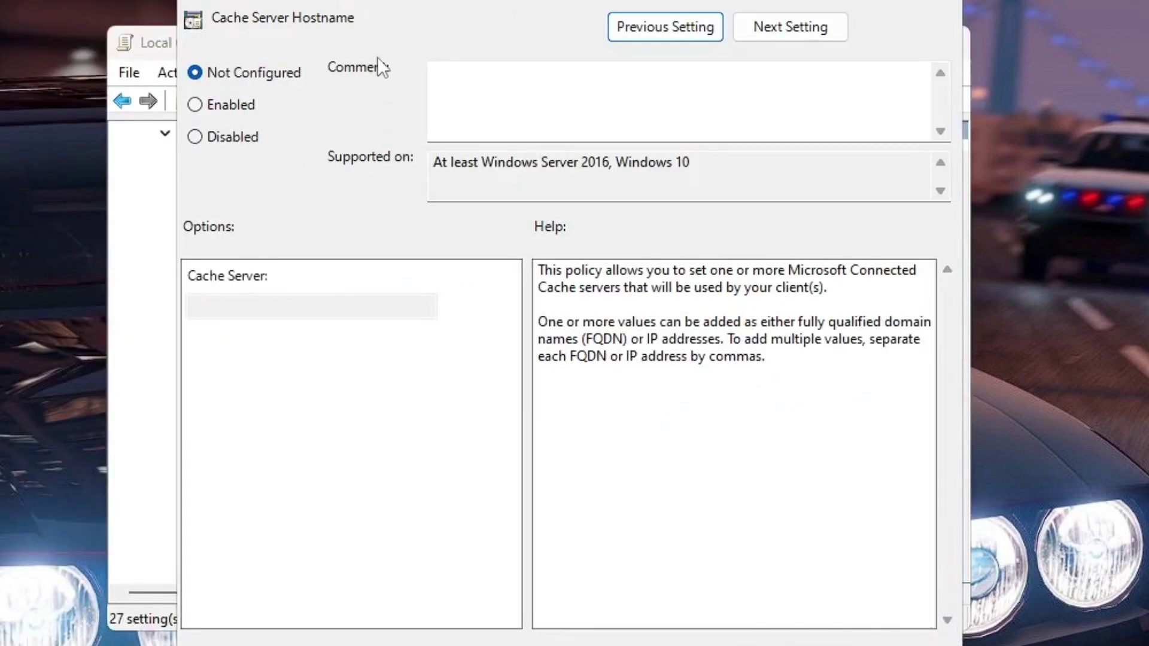
left_click(194, 105)
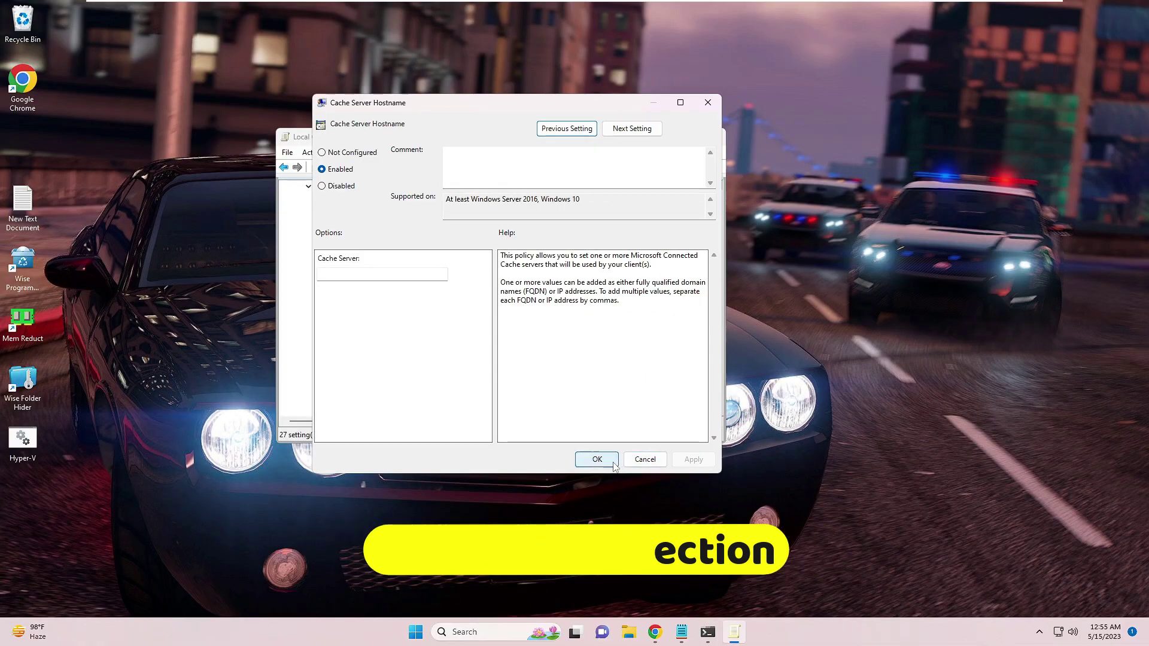
left_click(612, 460)
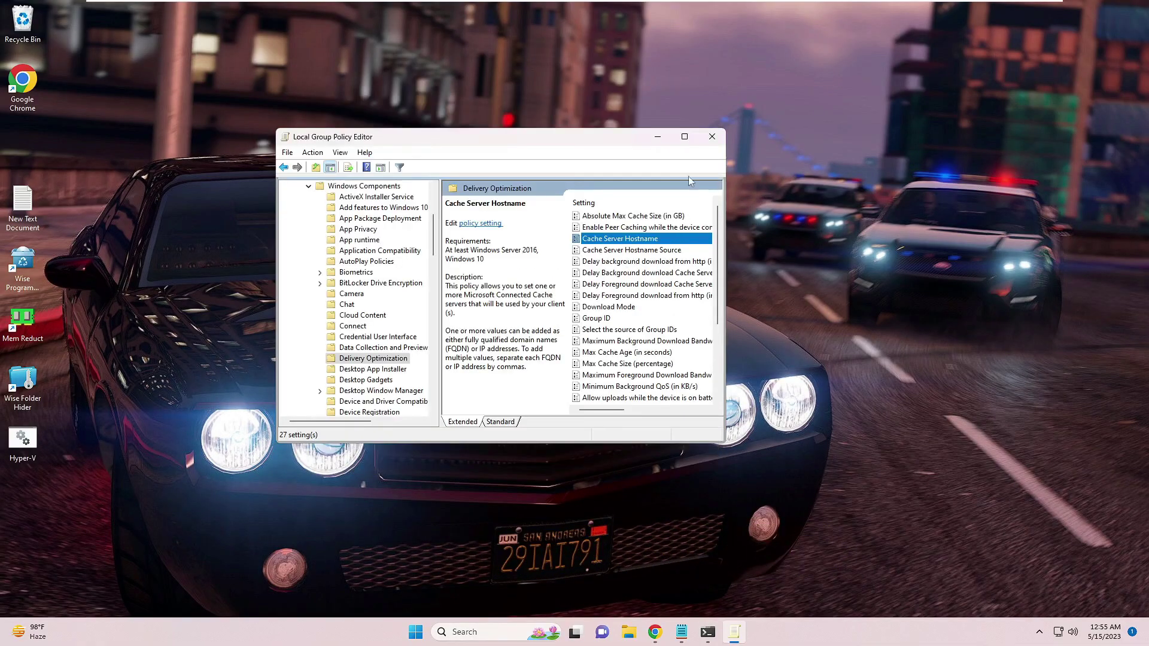
left_click(707, 141)
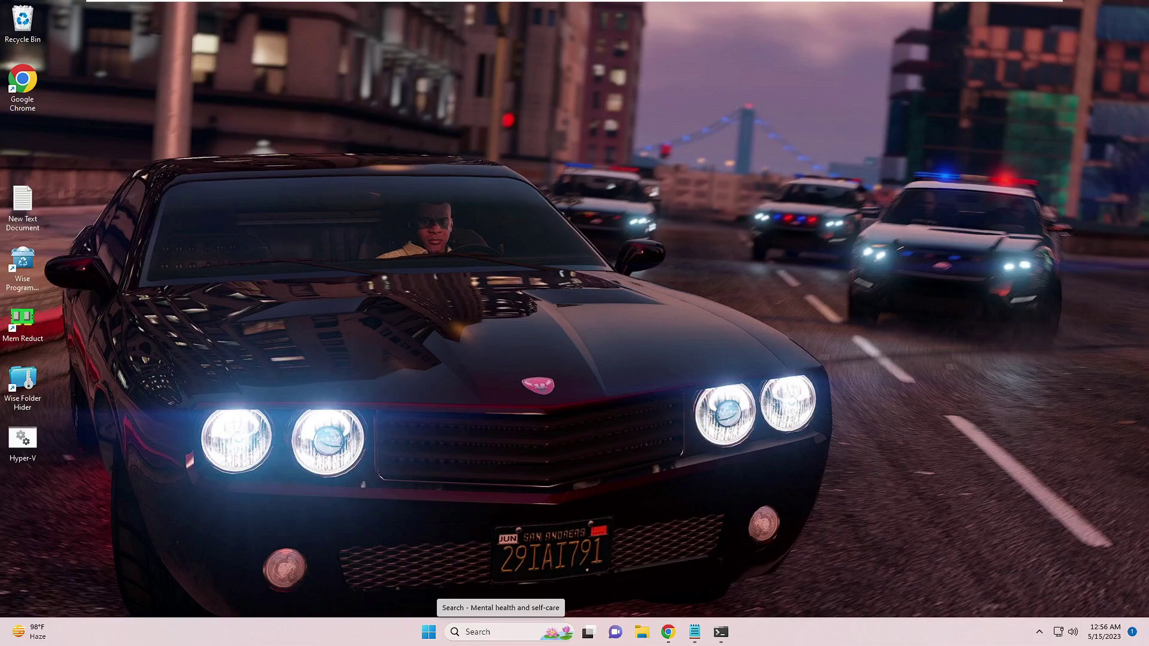
- Open Programs and Features via appwiz.cpl and show View installed updates
left_click(526, 636)
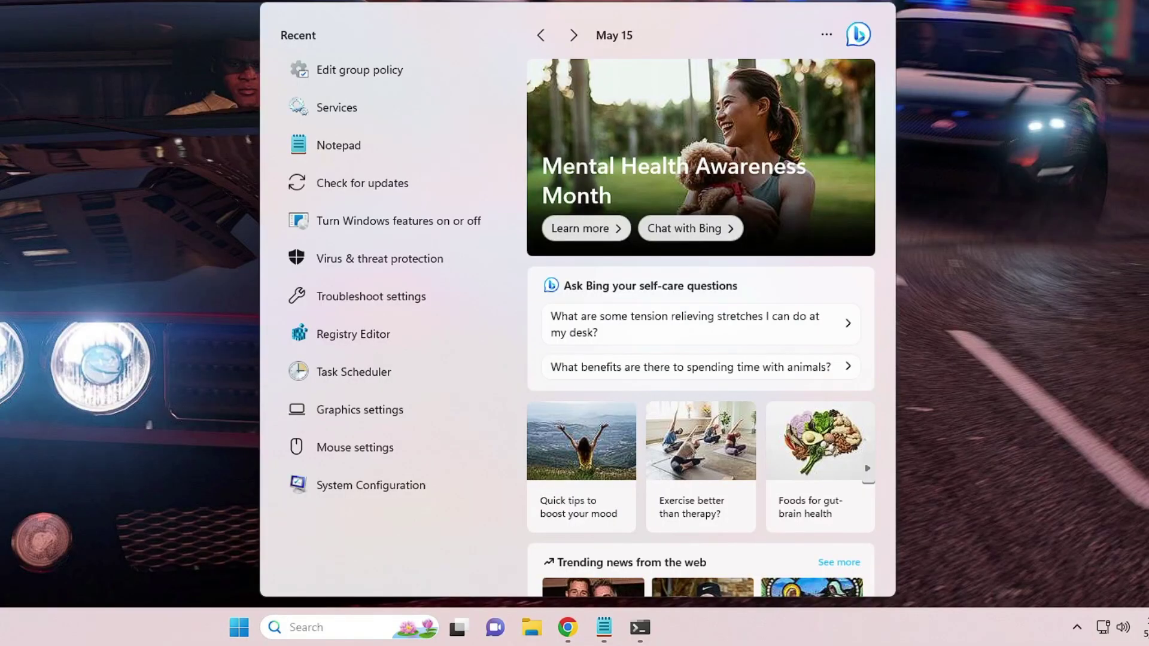
type("appwiz")
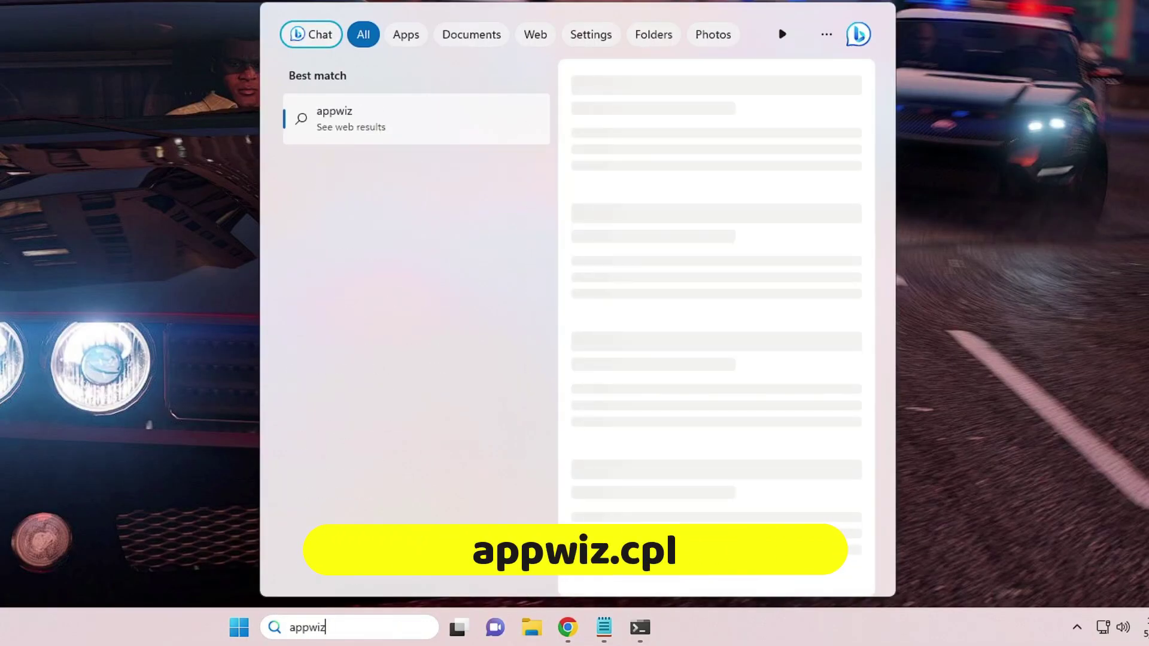
type(".cpl")
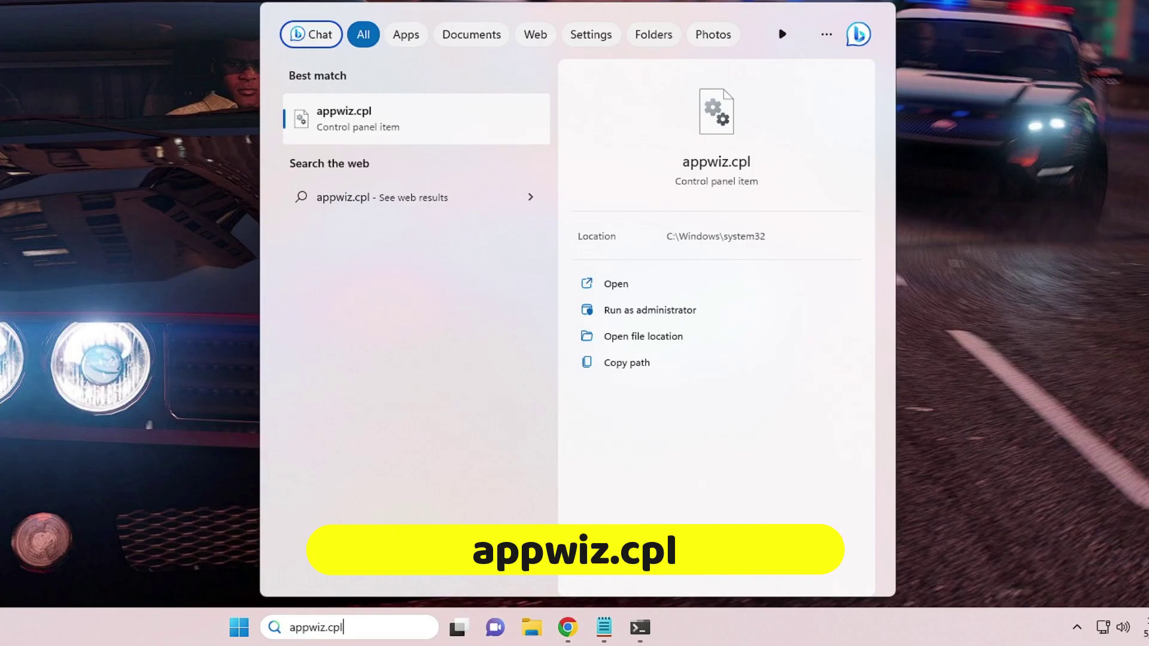
key("Return")
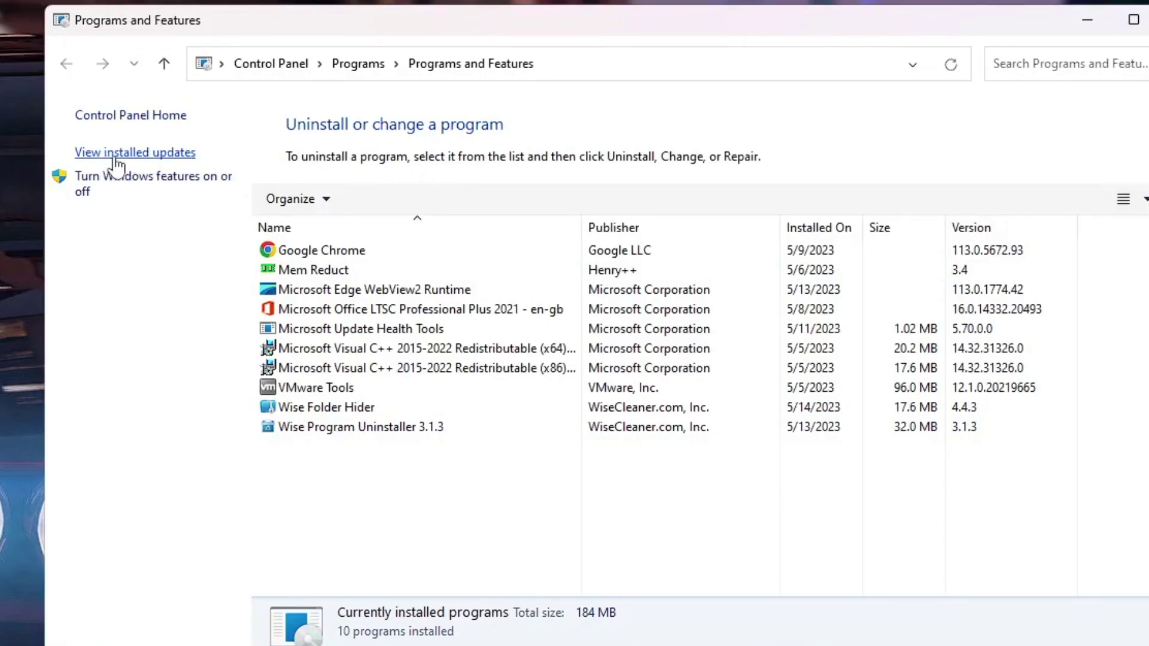
left_click(336, 223)
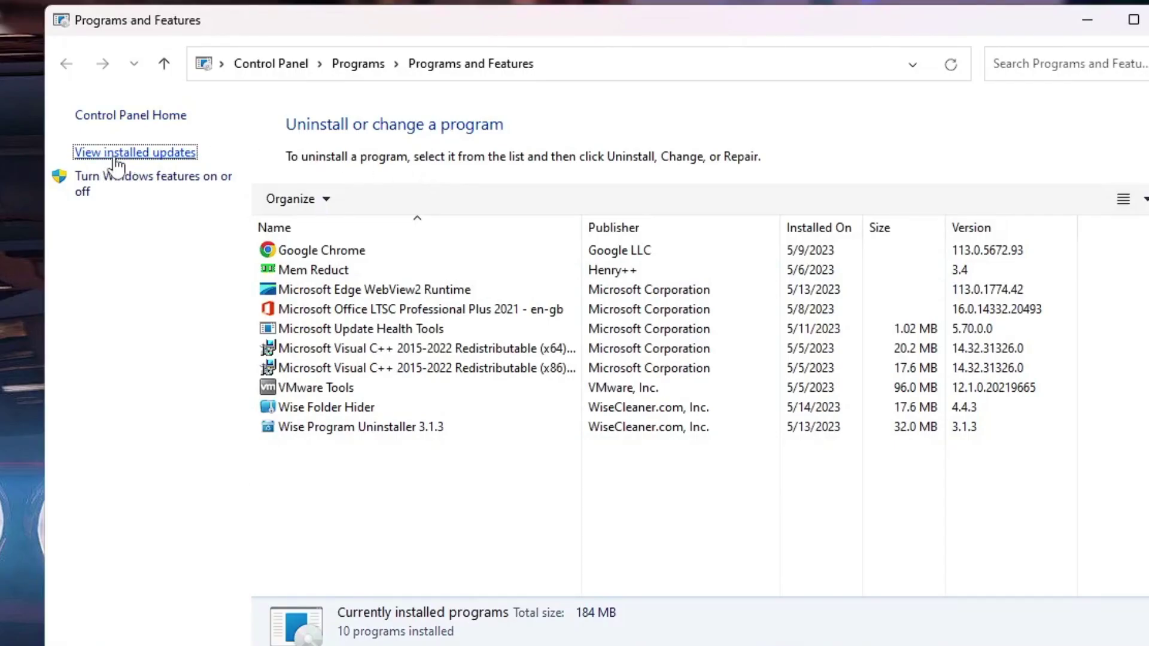